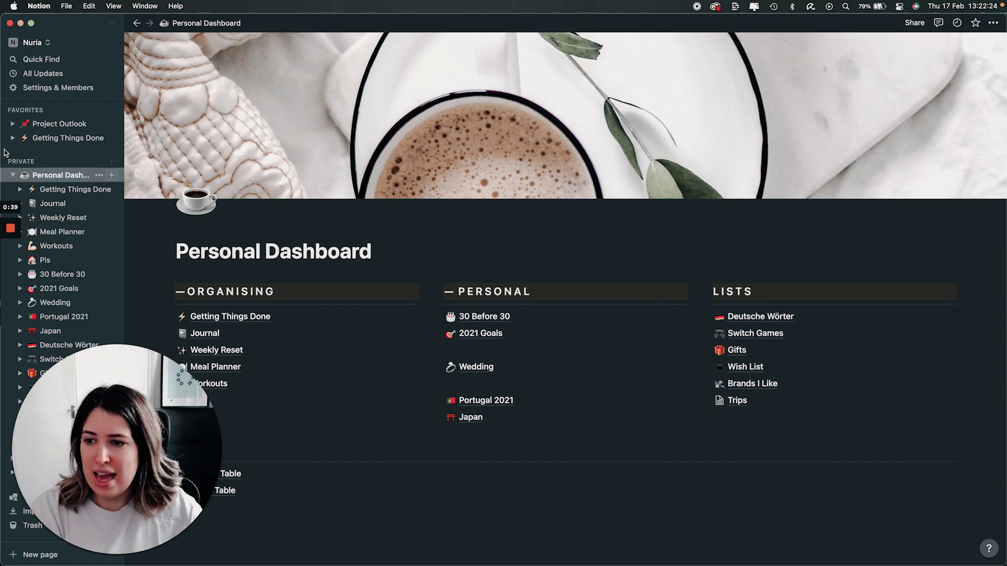
- Collapse the Personal Dashboard page tree, open the Work Life page and look over its link sections and Project Outlook calendar
{"action": "left_click", "coordinate": [13, 175]}
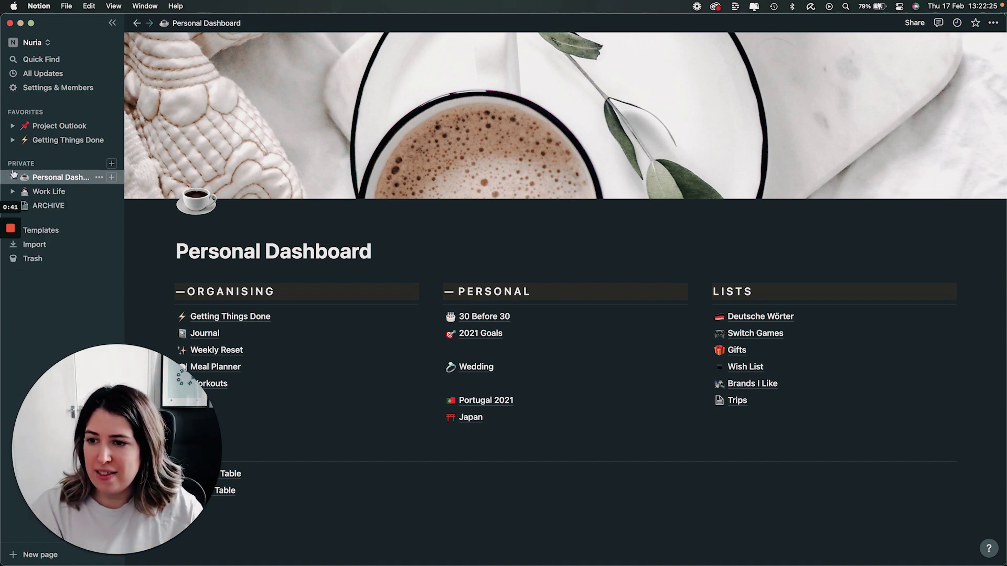
{"action": "left_click", "coordinate": [44, 195]}
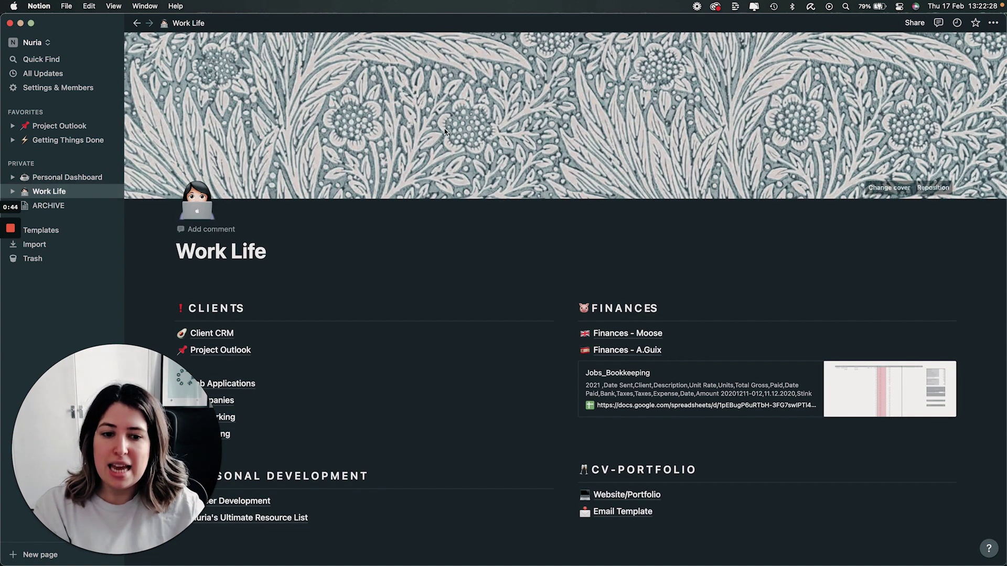
{"action": "scroll", "coordinate": [473, 203], "scroll_direction": "down", "scroll_amount": 3}
{"action": "scroll", "coordinate": [473, 203], "scroll_direction": "down", "scroll_amount": 3}
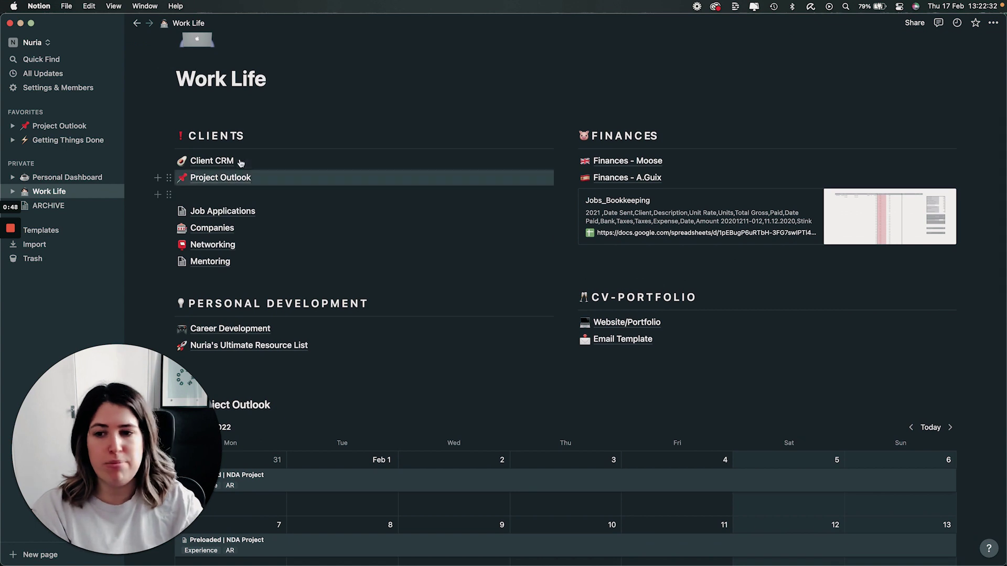
{"action": "scroll", "coordinate": [236, 172], "scroll_direction": "down", "scroll_amount": 1}
{"action": "scroll", "coordinate": [458, 129], "scroll_direction": "down", "scroll_amount": 8}
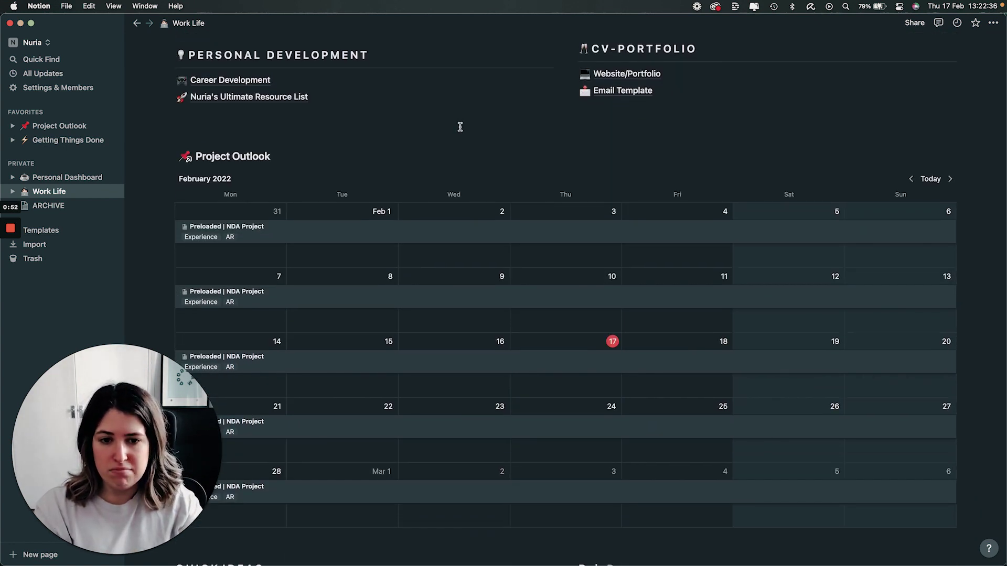
{"action": "scroll", "coordinate": [459, 127], "scroll_direction": "down", "scroll_amount": 4}
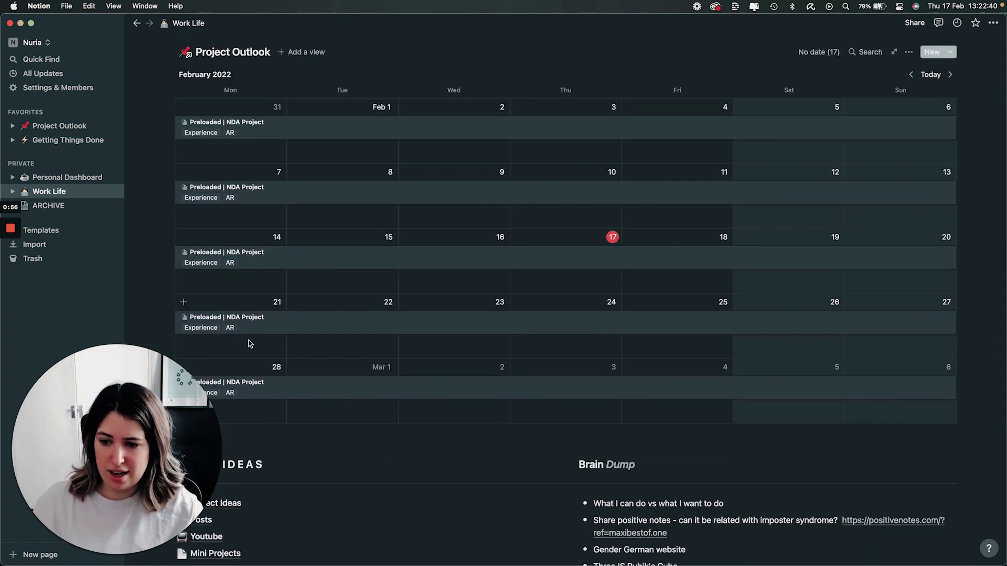
{"action": "scroll", "coordinate": [249, 344], "scroll_direction": "up", "scroll_amount": 1}
- Visit the Personal Dashboard, open the Getting Things Done page and look through its task sections down to the completed tasks
{"action": "left_click", "coordinate": [72, 178]}
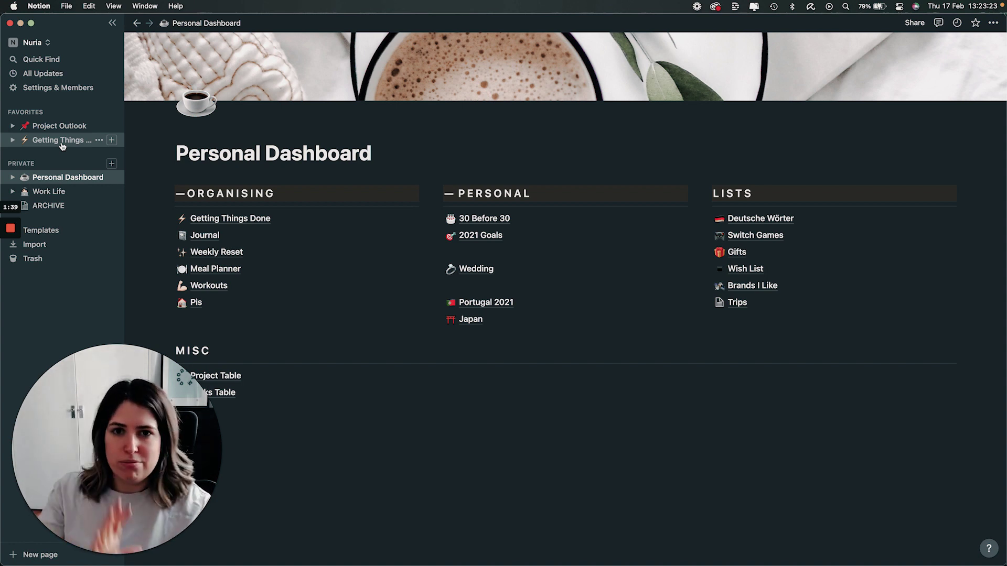
{"action": "left_click", "coordinate": [62, 142]}
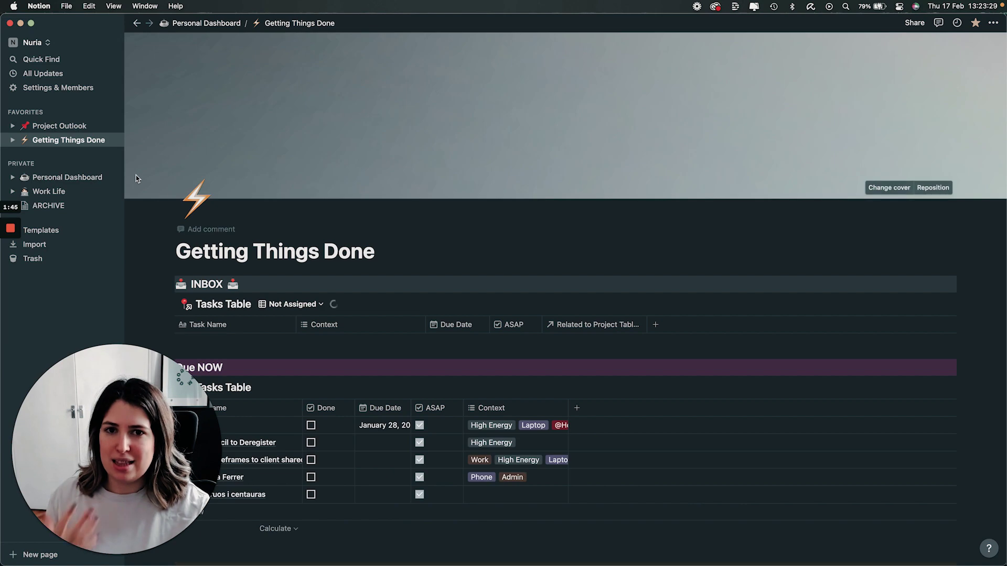
{"action": "scroll", "coordinate": [151, 263], "scroll_direction": "down", "scroll_amount": 5}
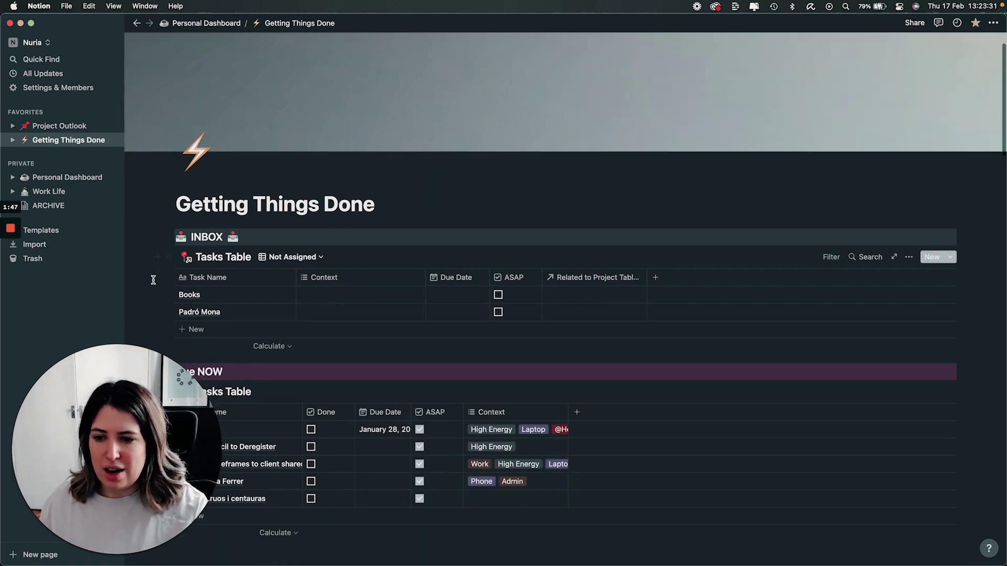
{"action": "scroll", "coordinate": [234, 268], "scroll_direction": "down", "scroll_amount": 15}
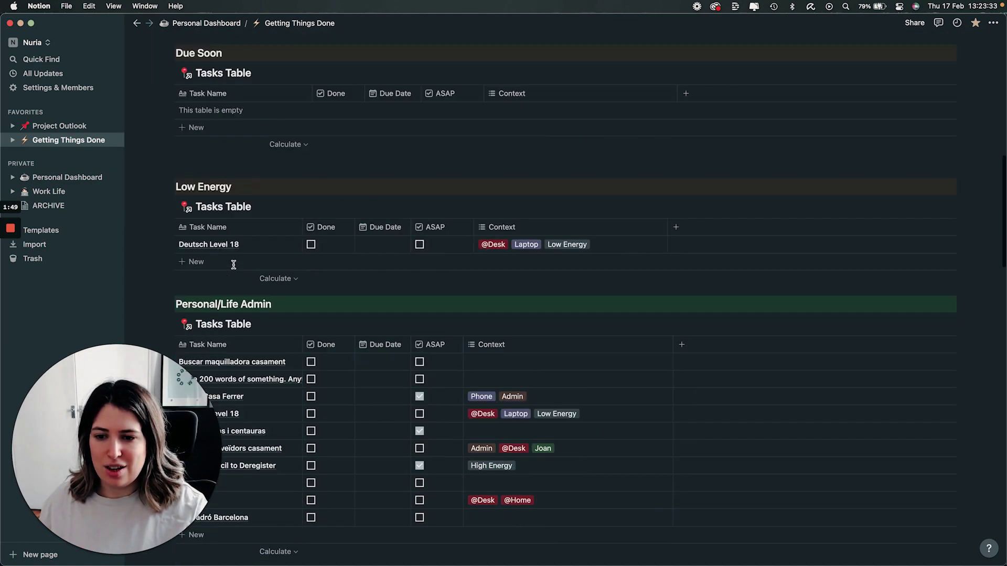
{"action": "scroll", "coordinate": [234, 265], "scroll_direction": "down", "scroll_amount": 15}
{"action": "scroll", "coordinate": [233, 265], "scroll_direction": "up", "scroll_amount": 10}
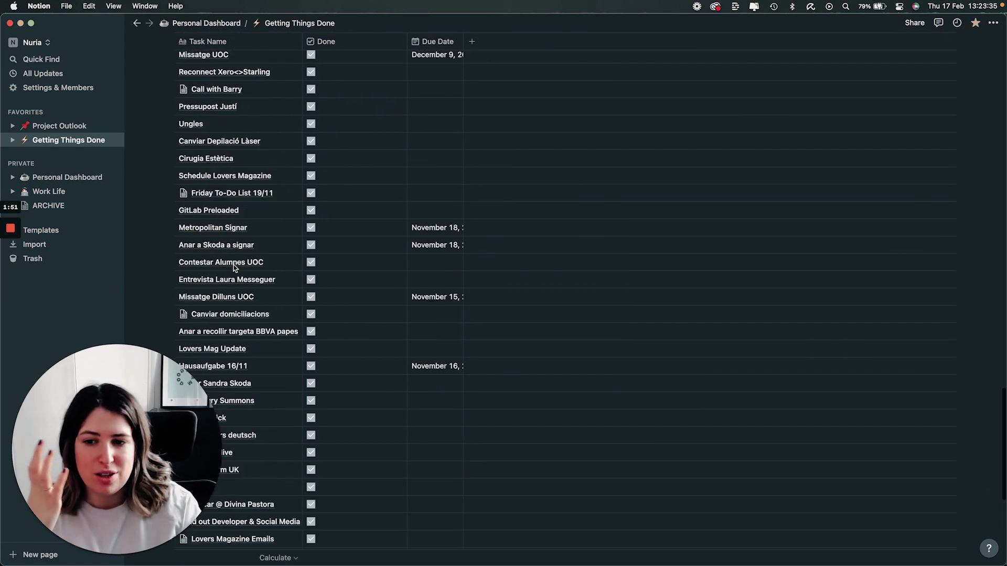
{"action": "scroll", "coordinate": [234, 265], "scroll_direction": "up", "scroll_amount": 15}
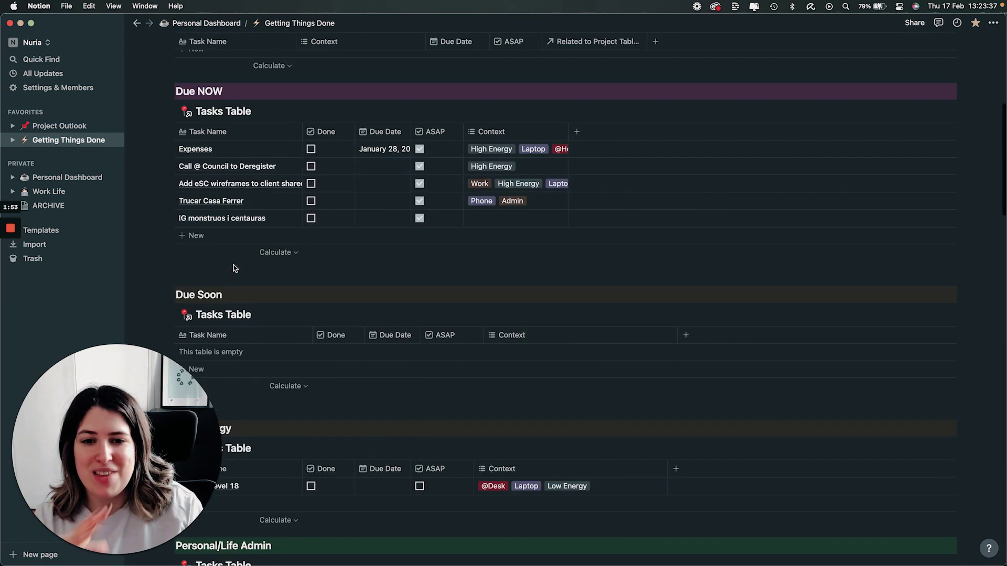
{"action": "scroll", "coordinate": [234, 265], "scroll_direction": "up", "scroll_amount": 5}
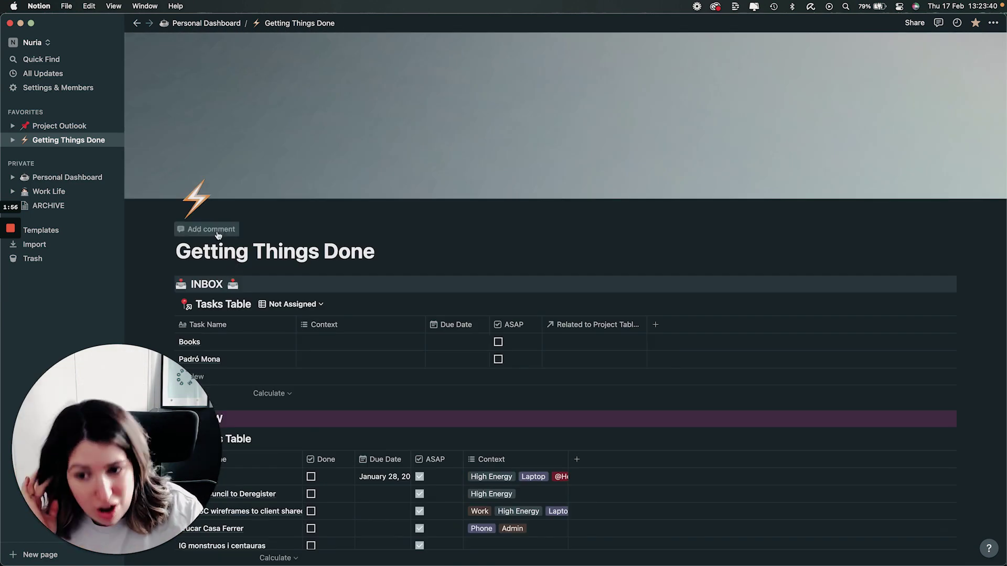
- Select the INBOX heading together with the rows of its Not Assigned Tasks Table
{"action": "scroll", "coordinate": [151, 242], "scroll_direction": "down", "scroll_amount": 1}
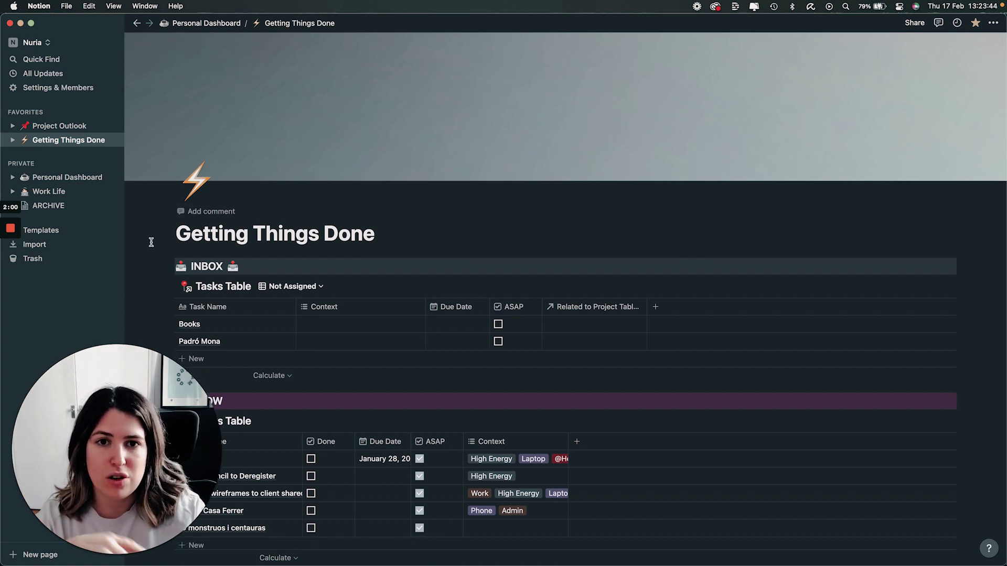
{"action": "scroll", "coordinate": [151, 242], "scroll_direction": "down", "scroll_amount": 3}
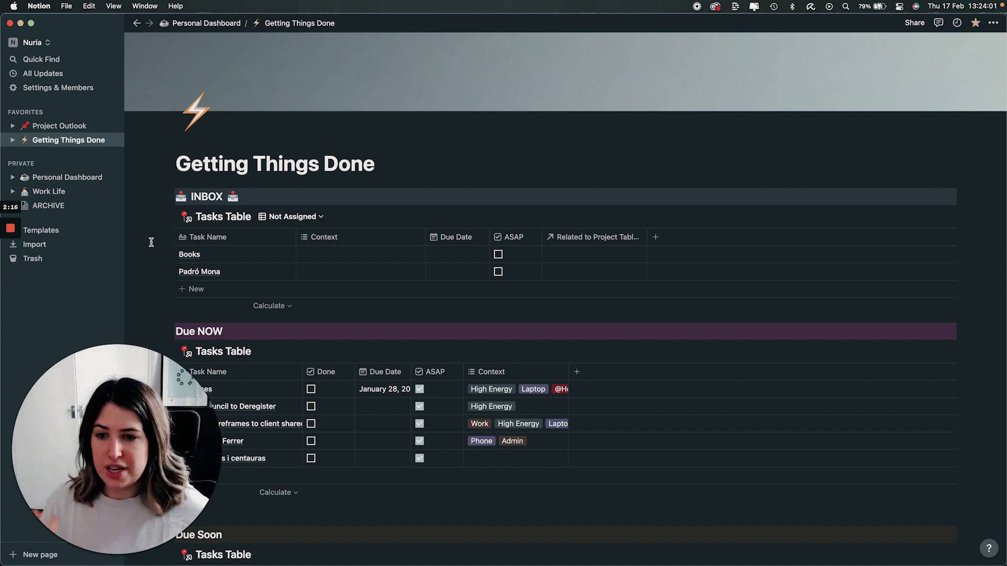
{"action": "left_click_drag", "start_coordinate": [144, 187], "coordinate": [672, 292]}
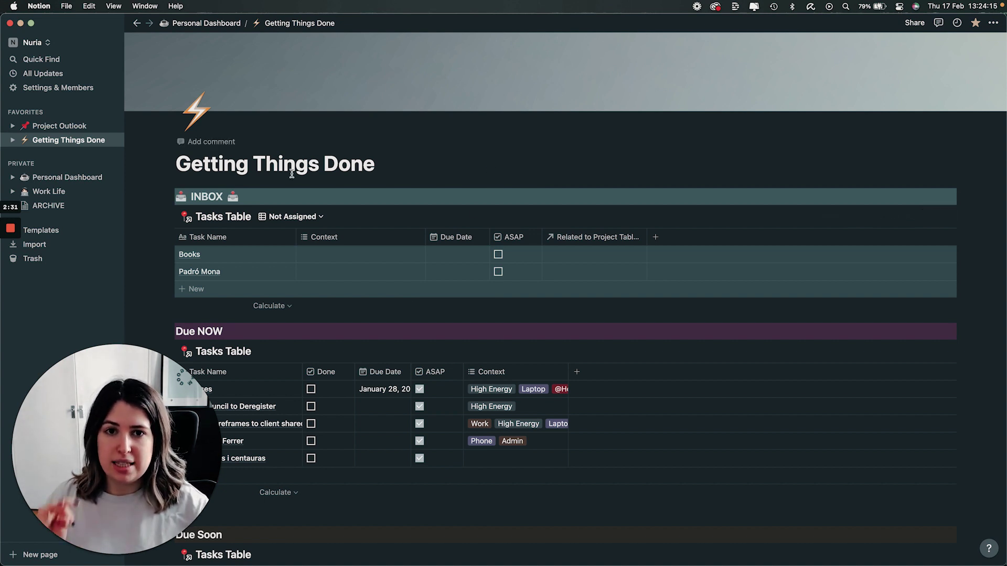
- Inspect the Context, Due Date and related project options of the Books task in the INBOX without assigning any
{"action": "scroll", "coordinate": [134, 241], "scroll_direction": "down", "scroll_amount": 2}
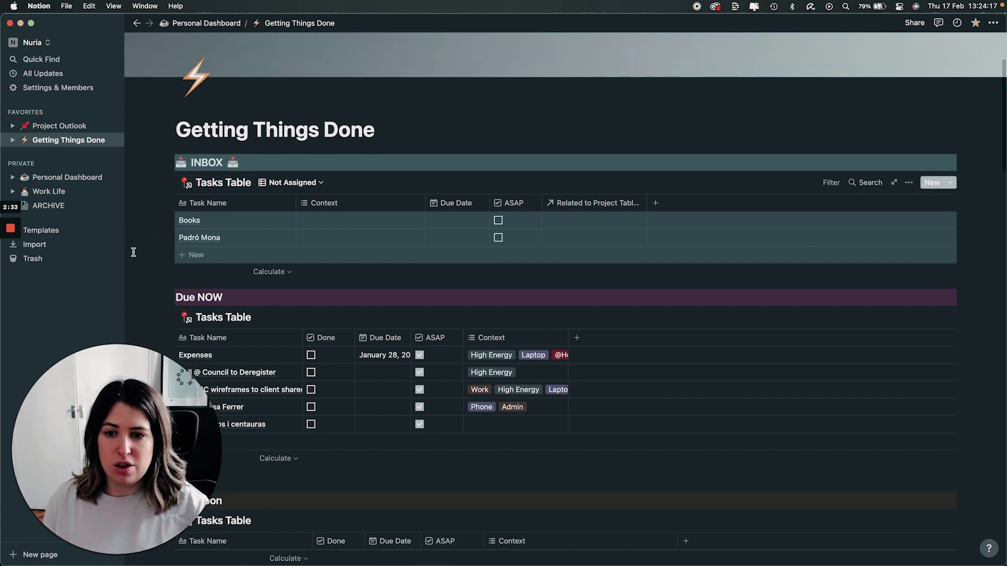
{"action": "left_click", "coordinate": [322, 218]}
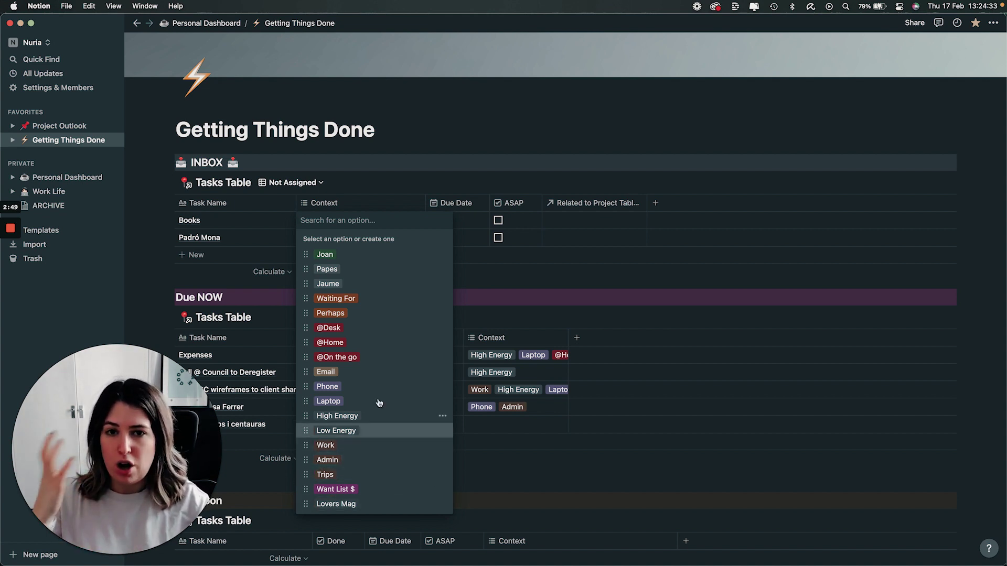
{"action": "key", "text": "Escape"}
{"action": "left_click", "coordinate": [469, 220]}
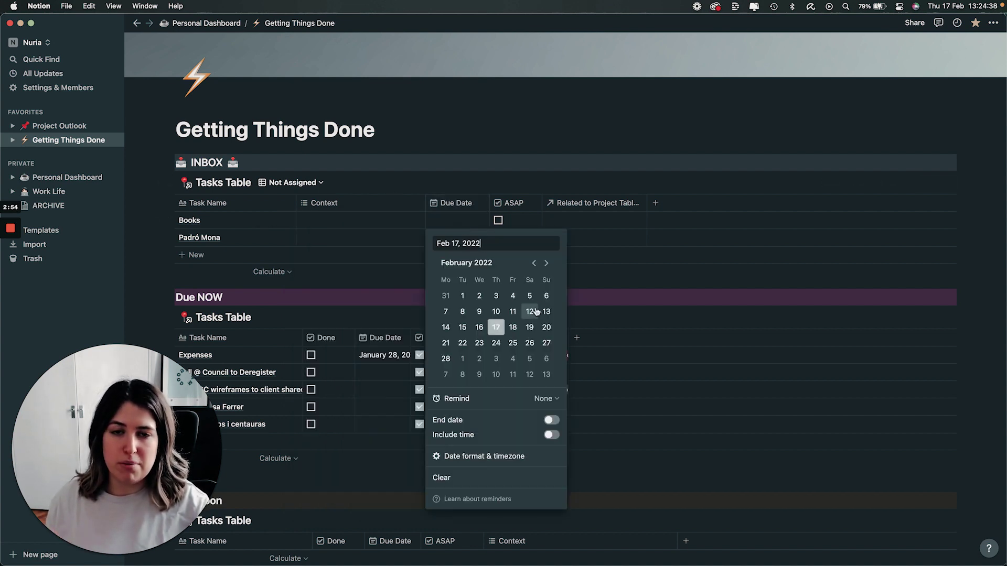
{"action": "key", "text": "Escape"}
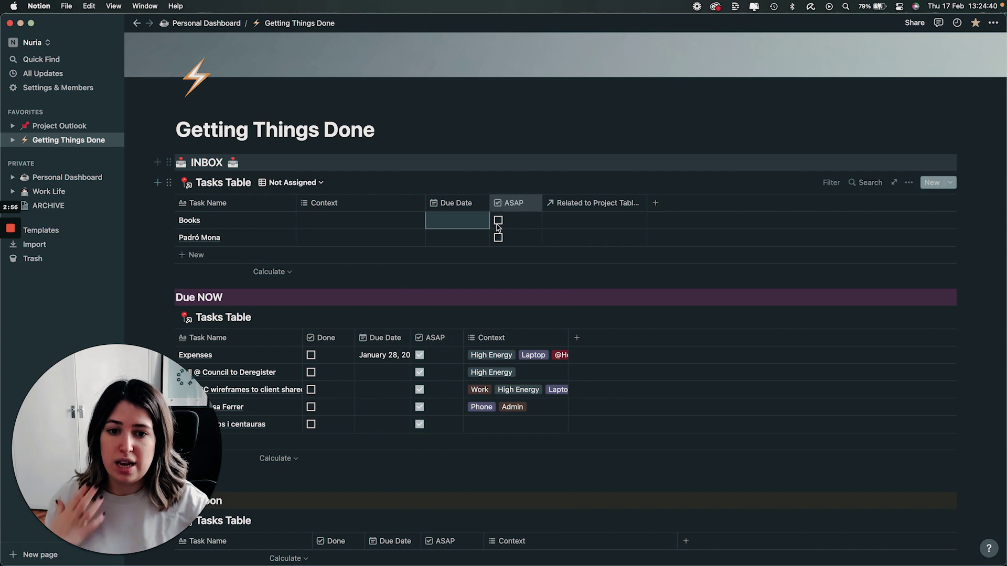
{"action": "left_click", "coordinate": [590, 220]}
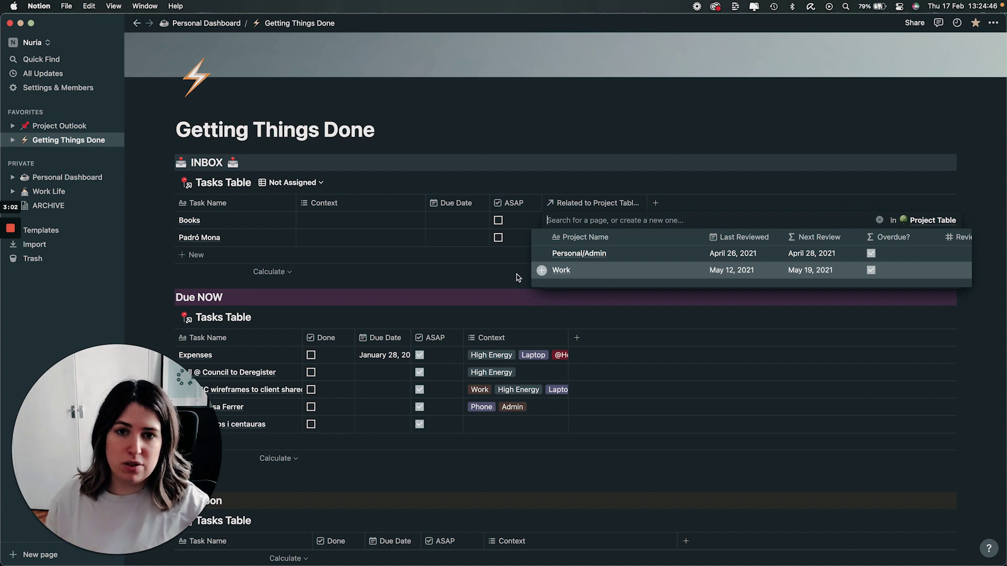
{"action": "left_click", "coordinate": [501, 268]}
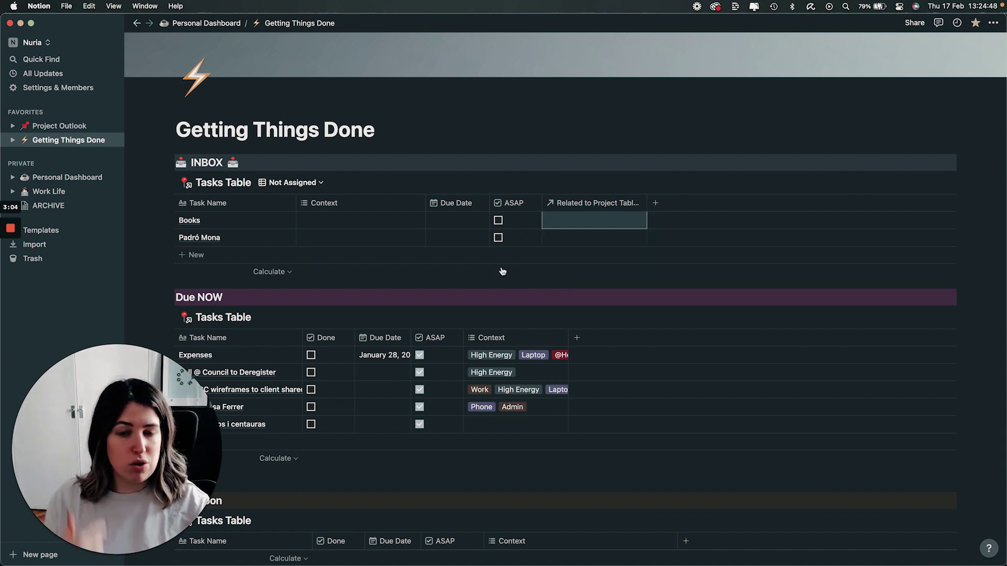
- Add a task named "Return Books to Library" to the INBOX Tasks Table
{"action": "left_click", "coordinate": [194, 255]}
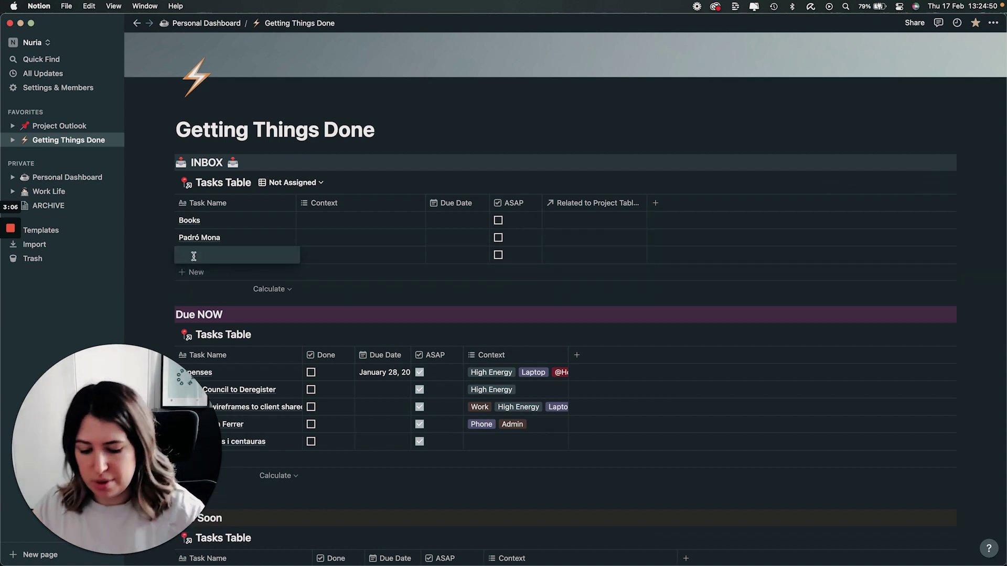
{"action": "type", "text": "Return "}
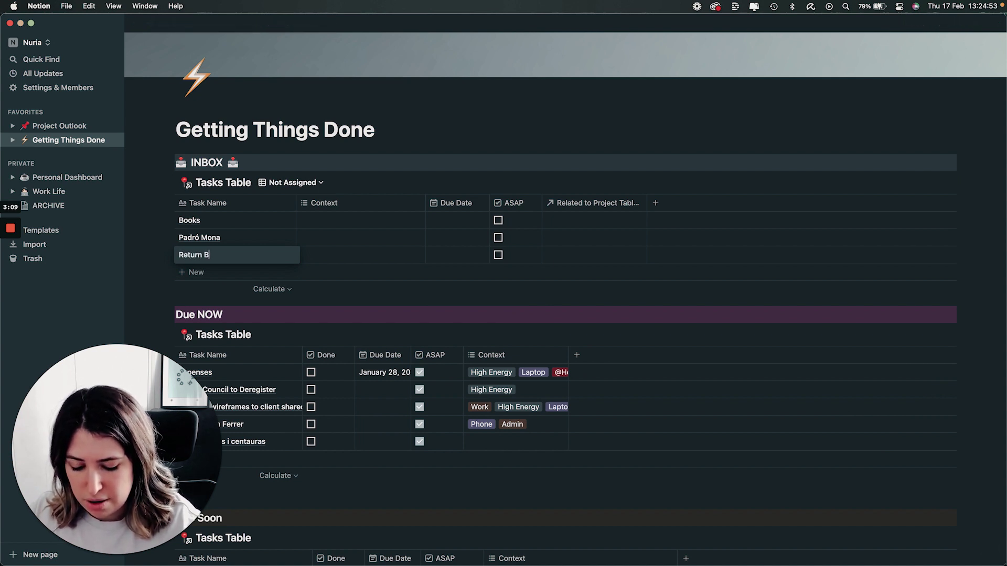
{"action": "type", "text": "Books to LÑ"}
{"action": "type", "text": "ary"}
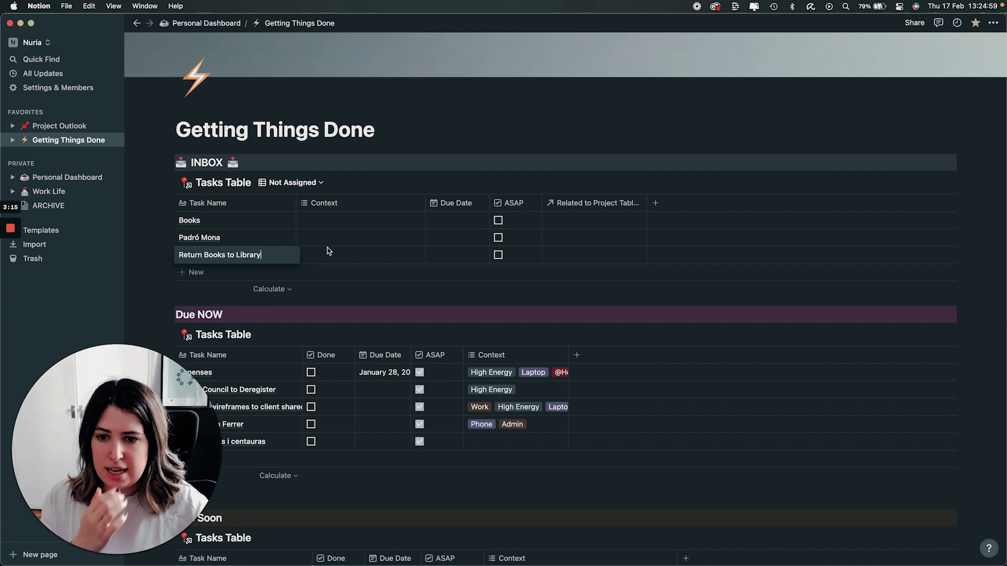
{"action": "left_click", "coordinate": [337, 256]}
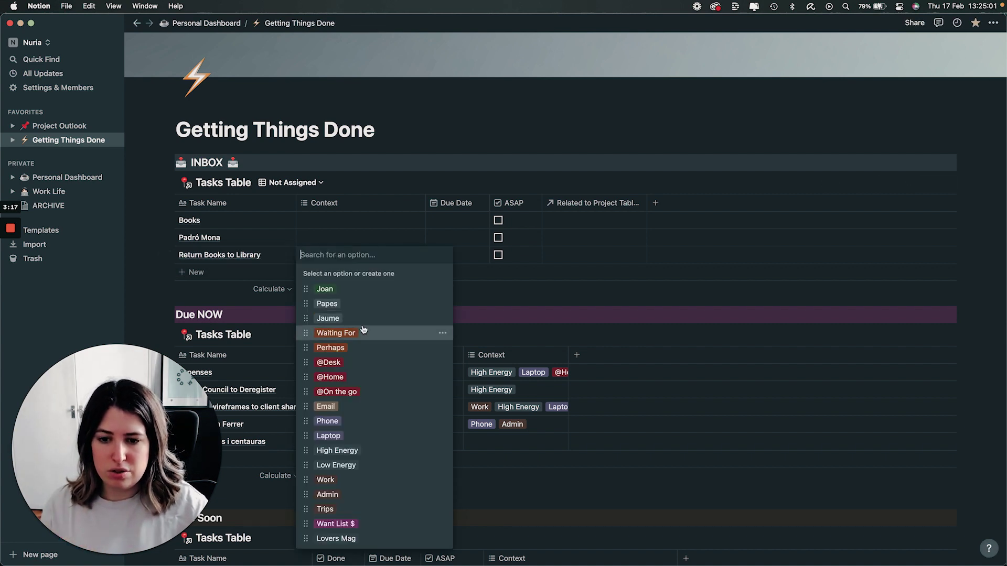
{"action": "left_click", "coordinate": [362, 392]}
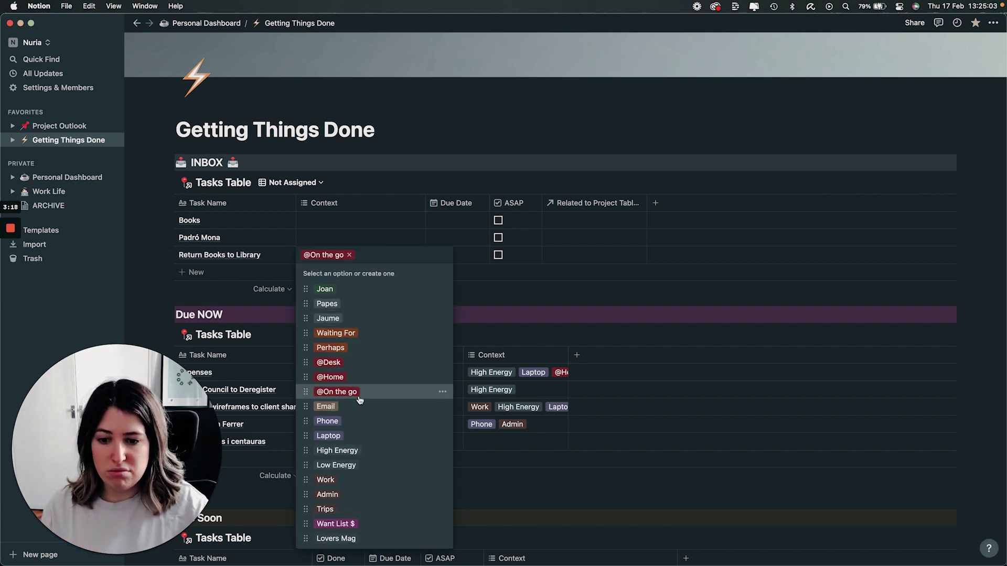
{"action": "left_click", "coordinate": [363, 465]}
{"action": "left_click", "coordinate": [357, 508]}
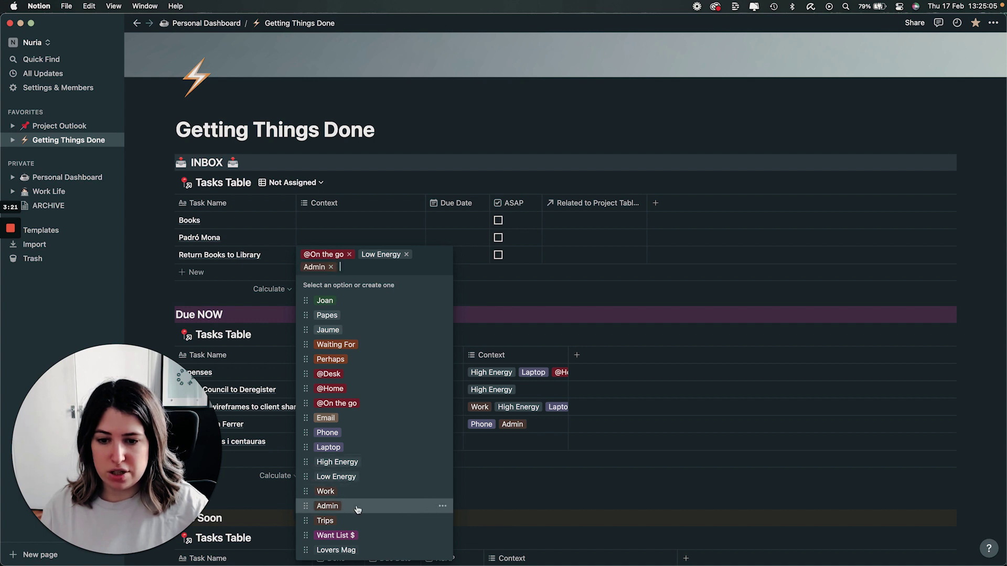
{"action": "left_click", "coordinate": [540, 292]}
- Set the Return Books to Library task's due date to February 20, 2022 and relate it to the Personal/Admin project
{"action": "left_click", "coordinate": [452, 254]}
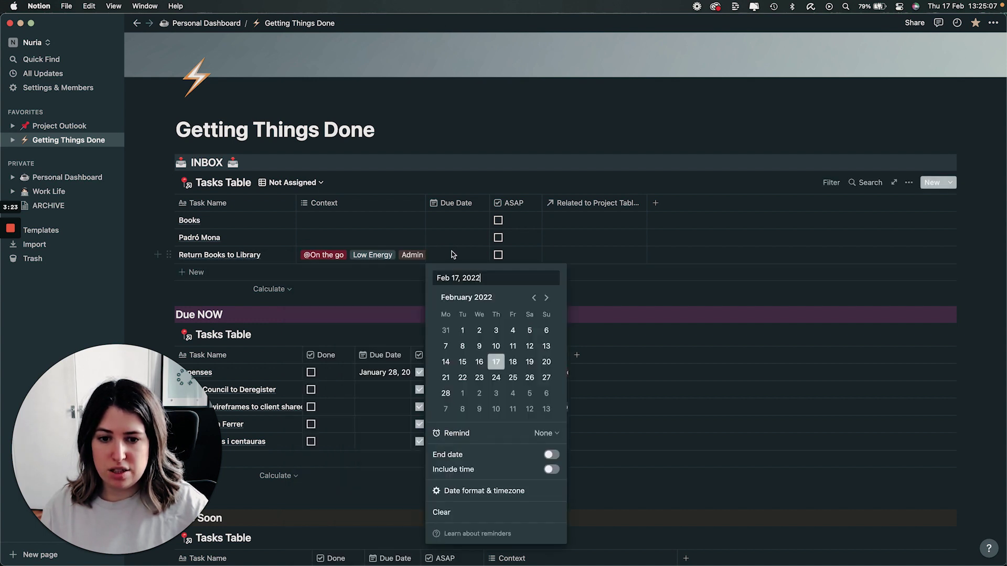
{"action": "left_click", "coordinate": [545, 362]}
{"action": "left_click", "coordinate": [599, 318]}
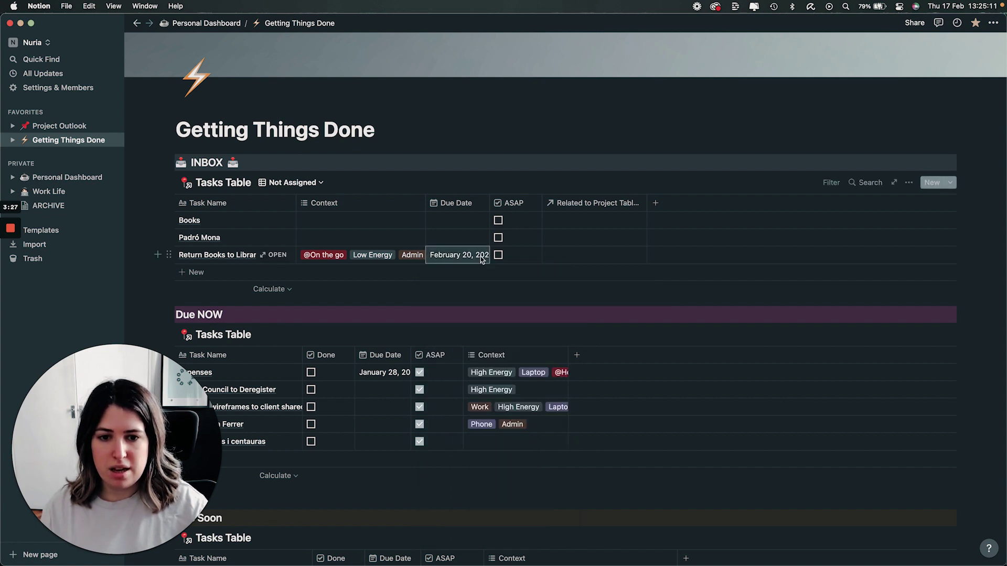
{"action": "left_click", "coordinate": [572, 254]}
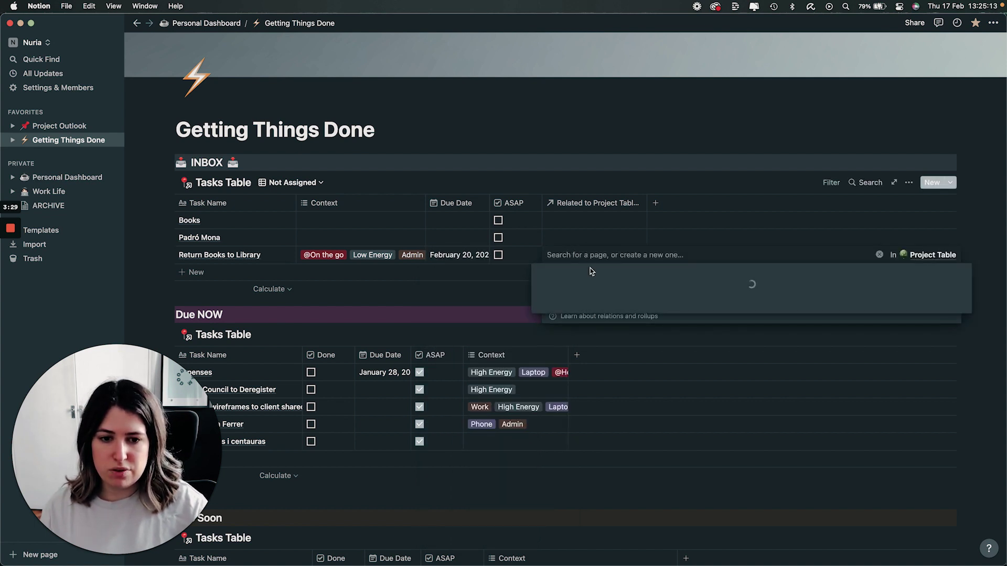
{"action": "left_click", "coordinate": [591, 288]}
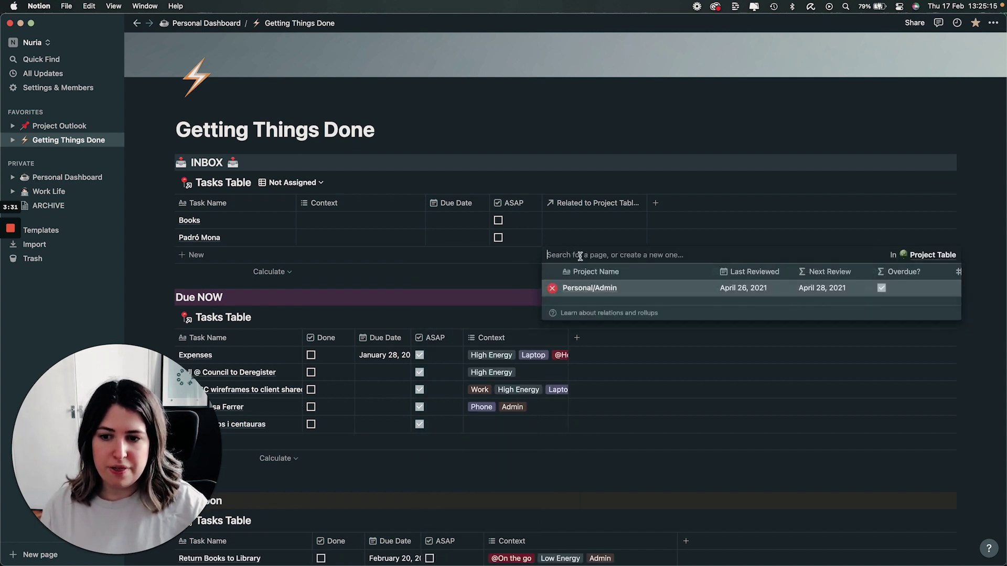
{"action": "left_click", "coordinate": [147, 263]}
- Mark the Return Books to Library task as ASAP in the Due Soon table and check the Due NOW section
{"action": "scroll", "coordinate": [147, 262], "scroll_direction": "down", "scroll_amount": 2}
{"action": "scroll", "coordinate": [147, 262], "scroll_direction": "down", "scroll_amount": 8}
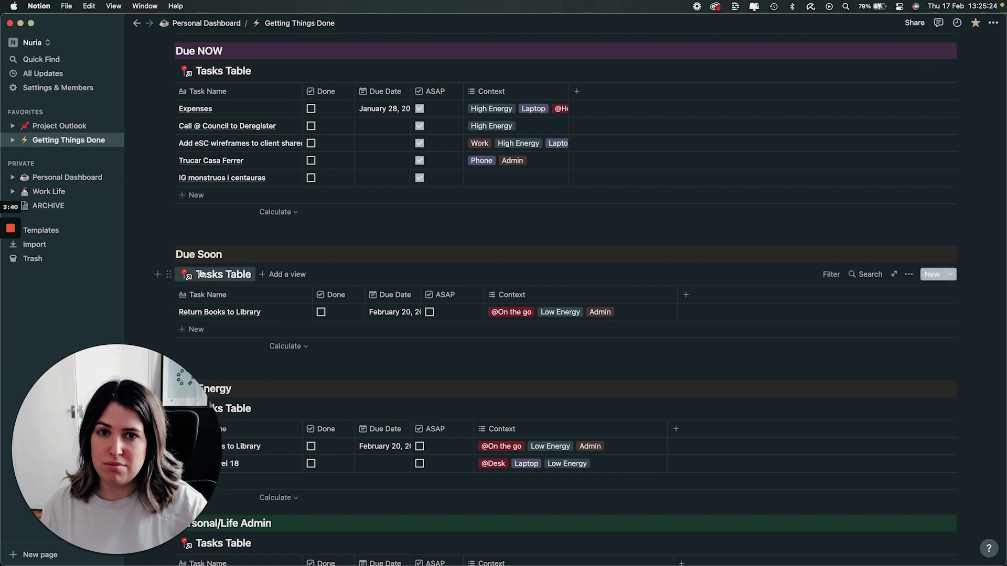
{"action": "scroll", "coordinate": [440, 366], "scroll_direction": "up", "scroll_amount": 1}
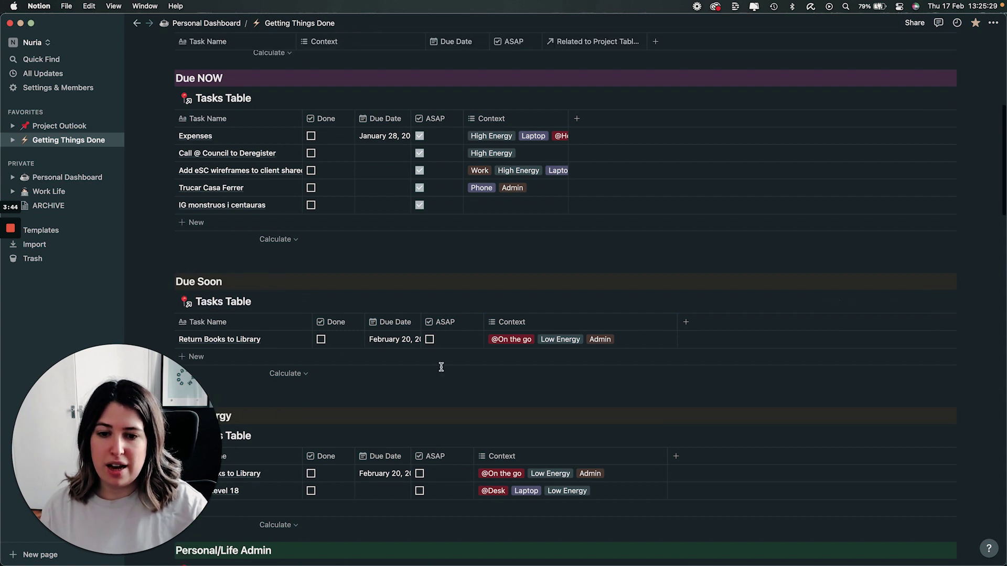
{"action": "left_click", "coordinate": [429, 339]}
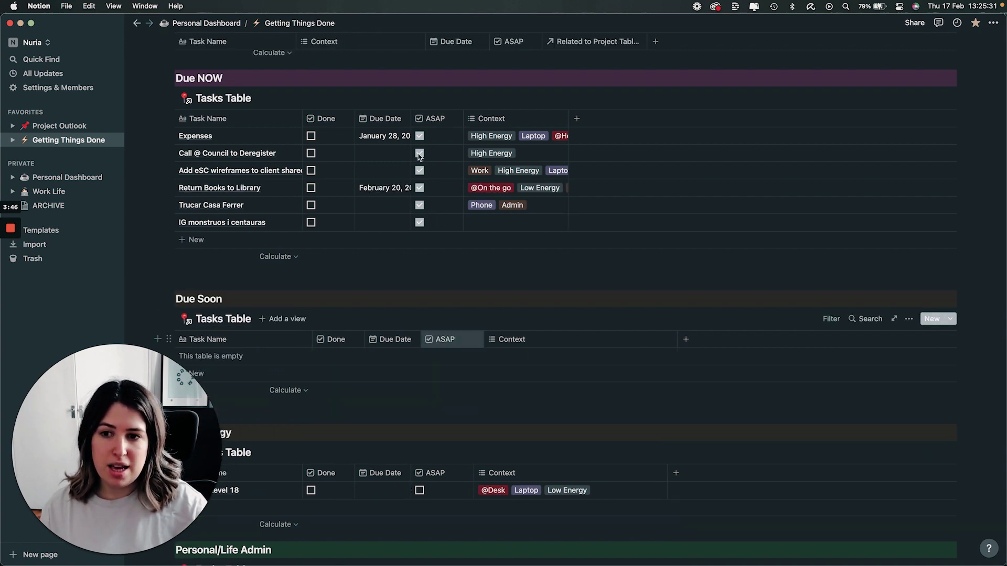
{"action": "scroll", "coordinate": [236, 236], "scroll_direction": "up", "scroll_amount": 3}
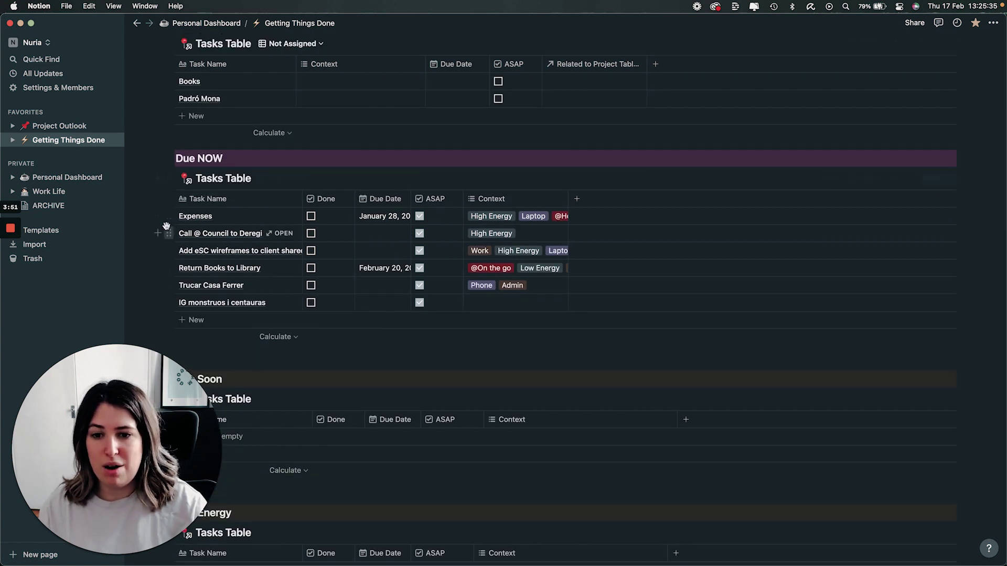
- Mark the Trucar Casa Ferrer task in the Due NOW section as done and check the Completed section for it
{"action": "left_click", "coordinate": [310, 285]}
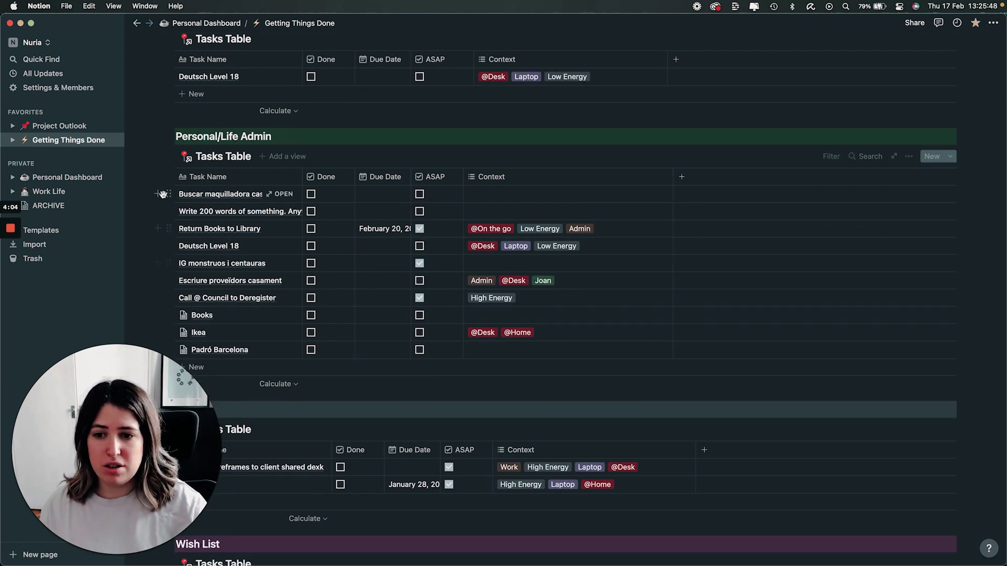
{"action": "scroll", "coordinate": [238, 176], "scroll_direction": "down", "scroll_amount": 8}
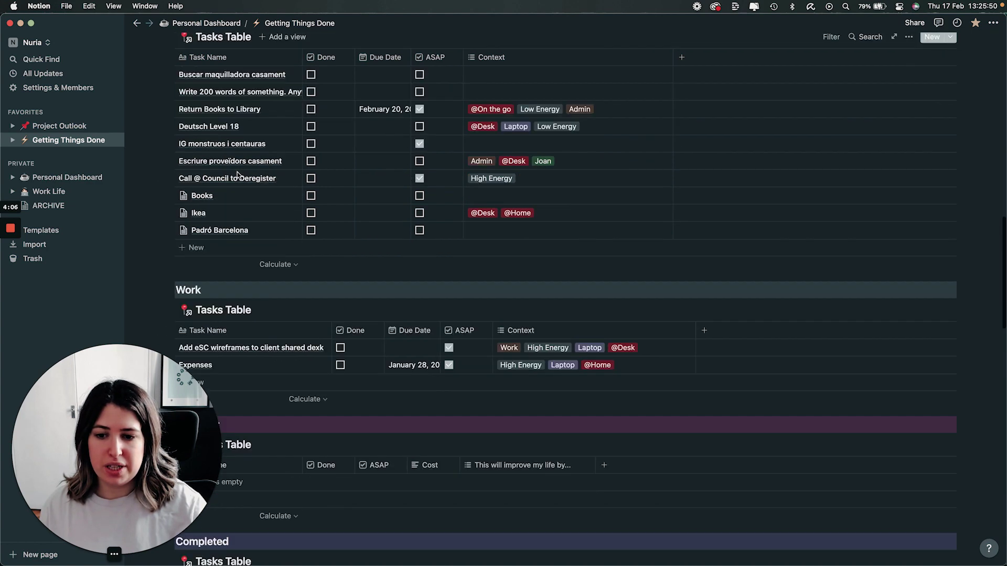
{"action": "scroll", "coordinate": [234, 219], "scroll_direction": "down", "scroll_amount": 5}
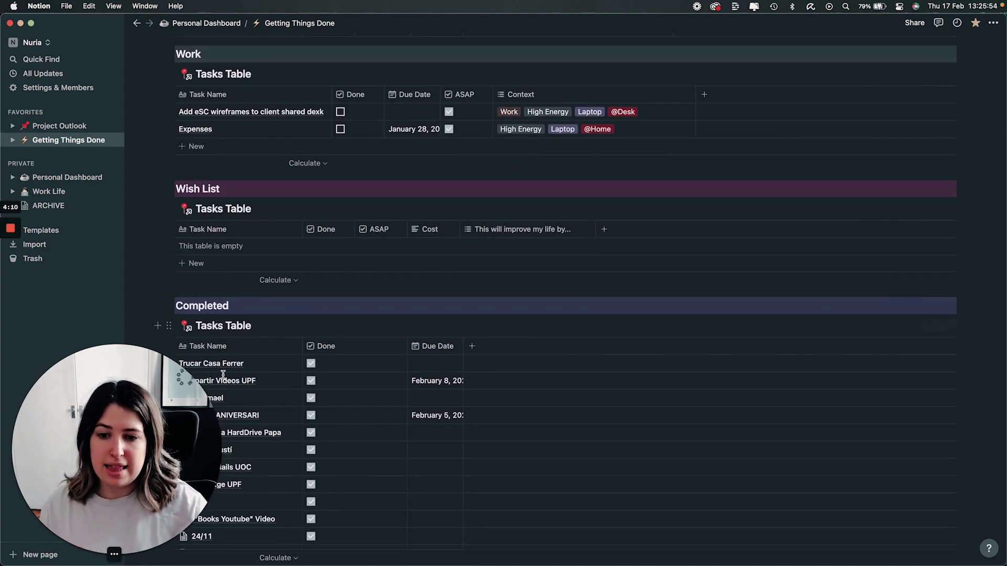
{"action": "scroll", "coordinate": [272, 390], "scroll_direction": "down", "scroll_amount": 5}
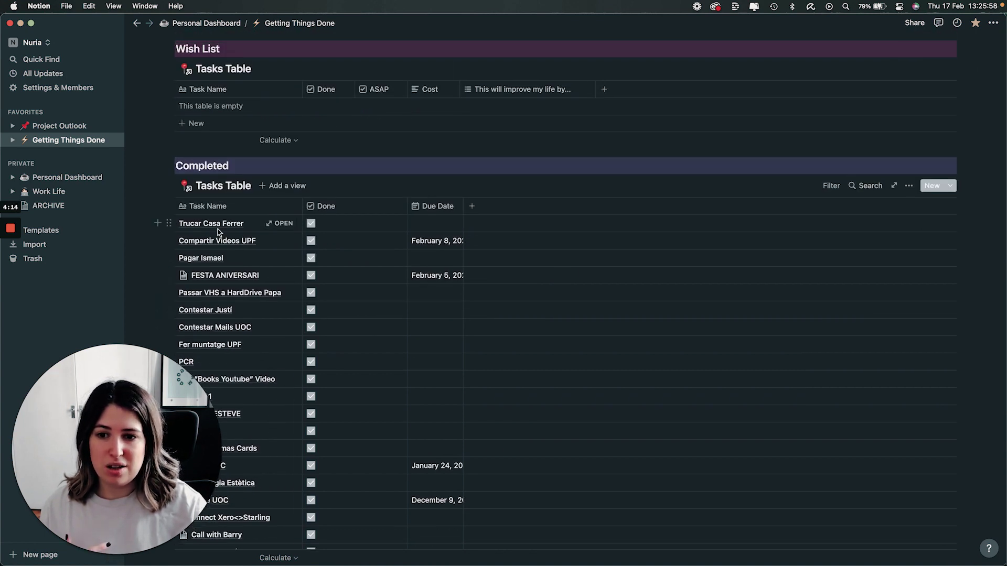
- Review the Getting Things Done page's task sections, from INBOX and Due NOW through Low Energy and Personal/Life Admin to Work
{"action": "scroll", "coordinate": [218, 229], "scroll_direction": "up", "scroll_amount": 5}
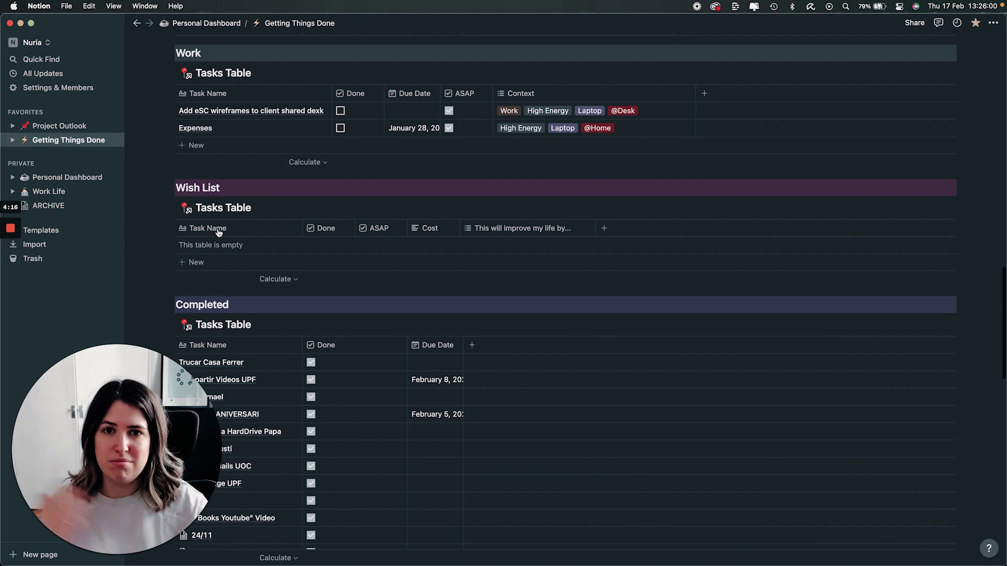
{"action": "scroll", "coordinate": [218, 233], "scroll_direction": "up", "scroll_amount": 9}
{"action": "scroll", "coordinate": [218, 230], "scroll_direction": "up", "scroll_amount": 15}
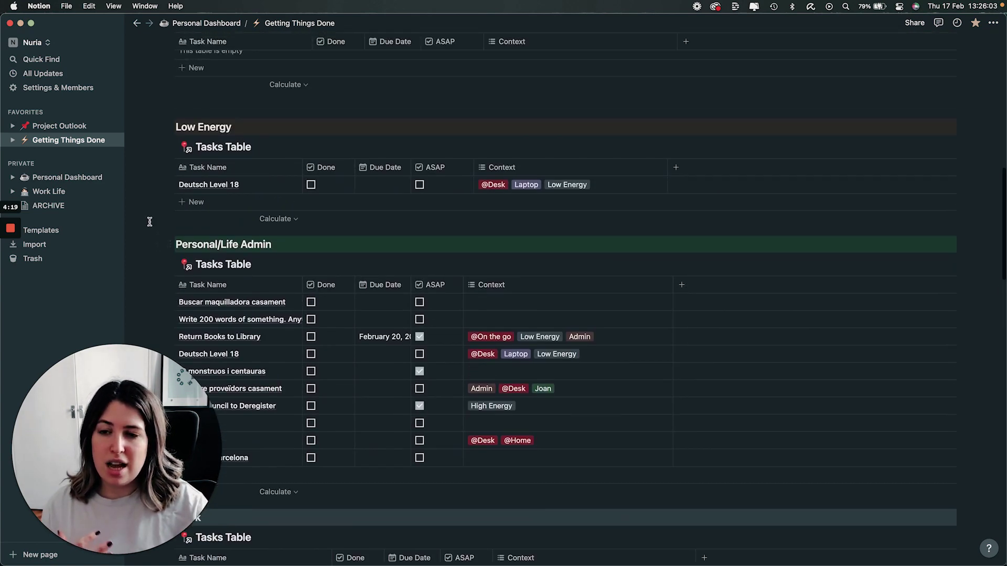
{"action": "scroll", "coordinate": [150, 221], "scroll_direction": "up", "scroll_amount": 6}
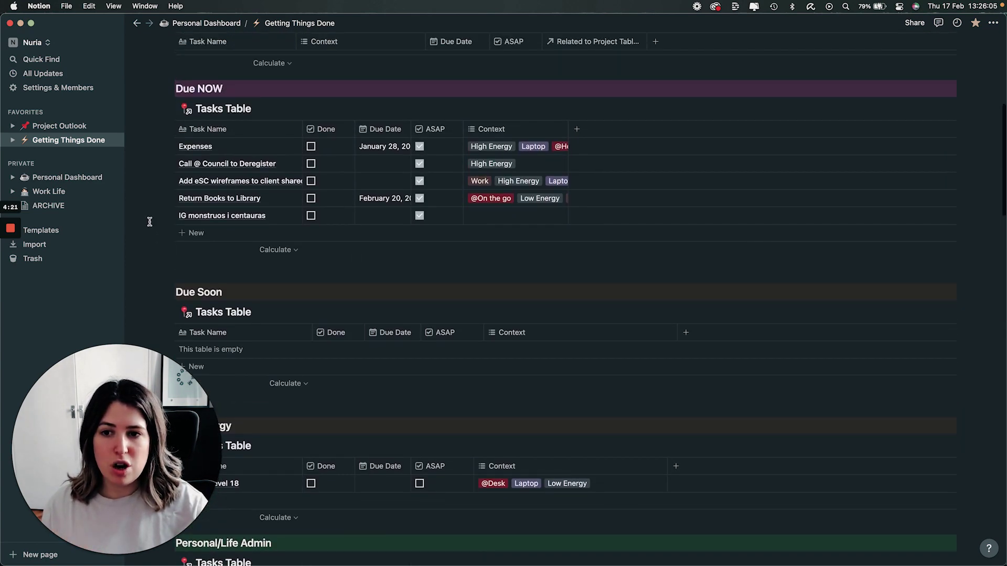
{"action": "scroll", "coordinate": [149, 222], "scroll_direction": "up", "scroll_amount": 3}
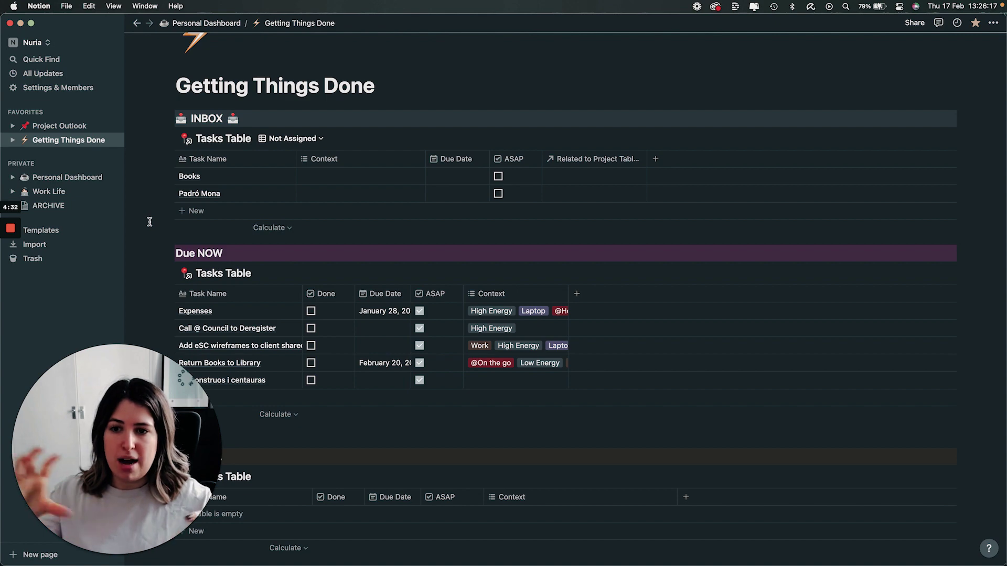
{"action": "scroll", "coordinate": [150, 222], "scroll_direction": "down", "scroll_amount": 1}
{"action": "scroll", "coordinate": [150, 222], "scroll_direction": "down", "scroll_amount": 5}
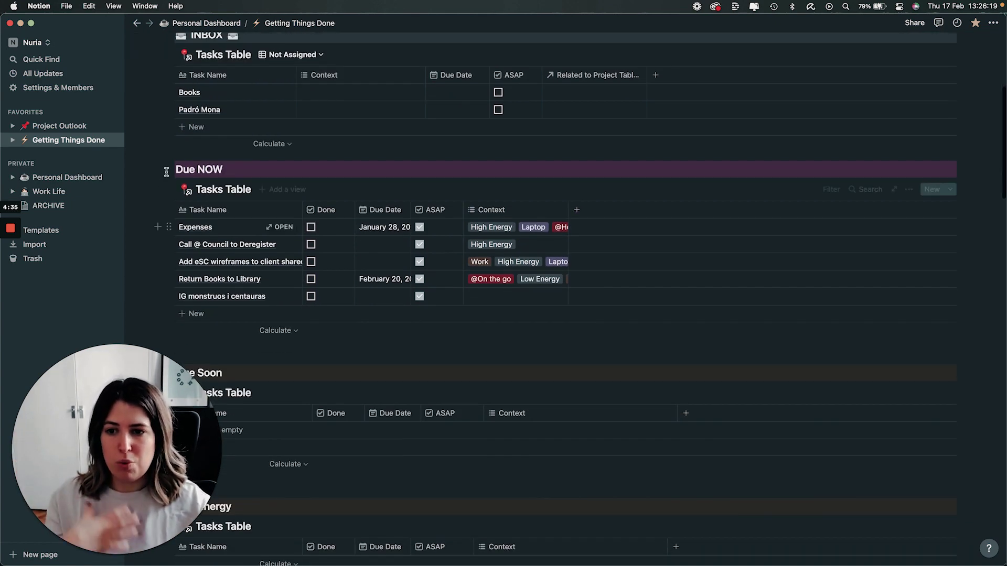
{"action": "scroll", "coordinate": [157, 296], "scroll_direction": "down", "scroll_amount": 3}
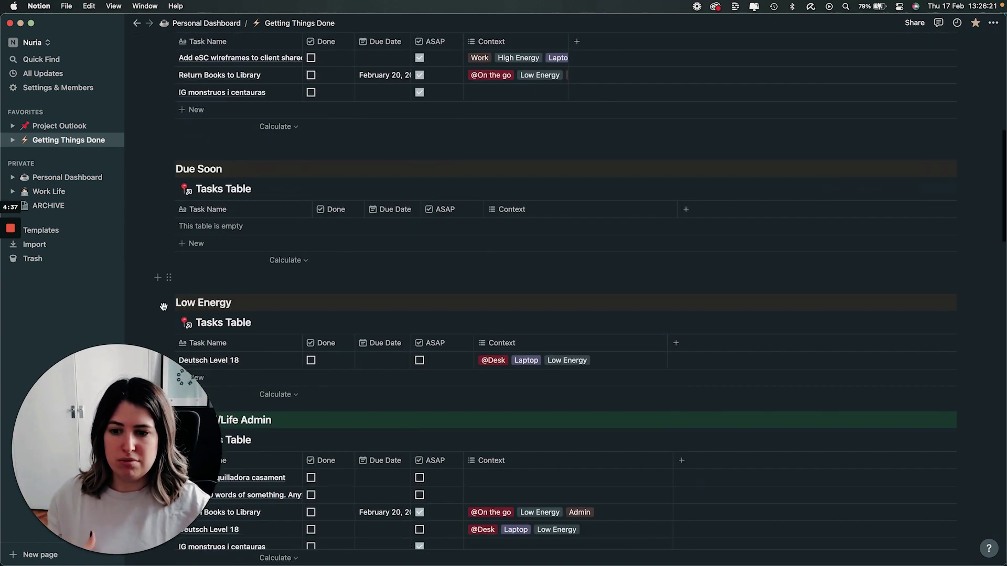
{"action": "scroll", "coordinate": [226, 302], "scroll_direction": "down", "scroll_amount": 2}
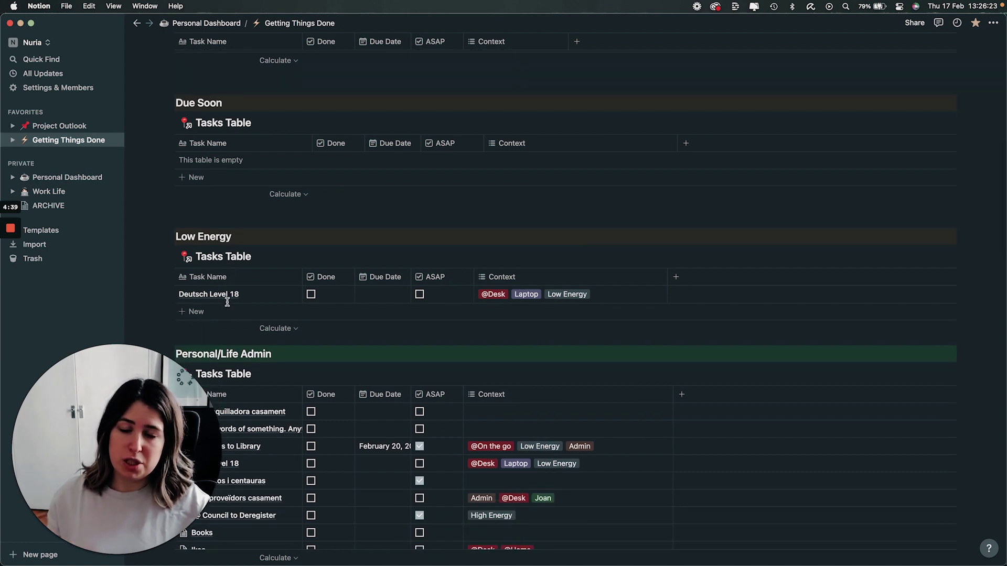
{"action": "scroll", "coordinate": [220, 300], "scroll_direction": "down", "scroll_amount": 5}
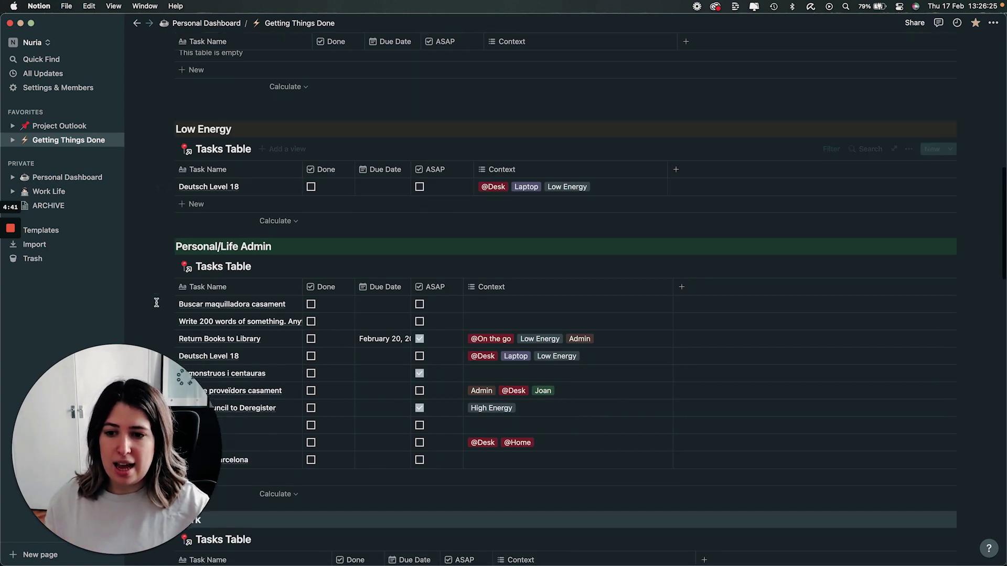
{"action": "scroll", "coordinate": [206, 298], "scroll_direction": "down", "scroll_amount": 7}
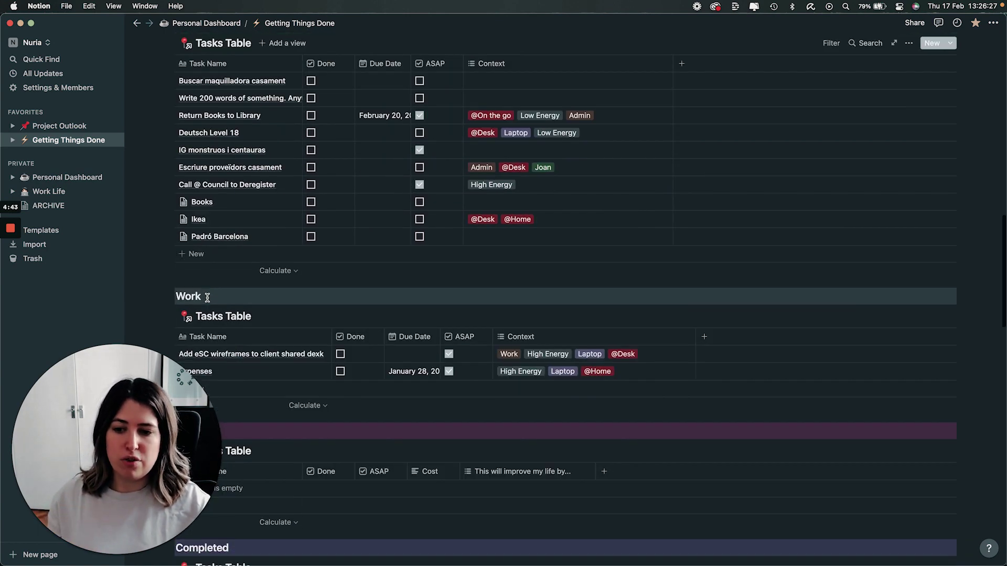
{"action": "scroll", "coordinate": [206, 297], "scroll_direction": "up", "scroll_amount": 3}
{"action": "scroll", "coordinate": [206, 298], "scroll_direction": "up", "scroll_amount": 15}
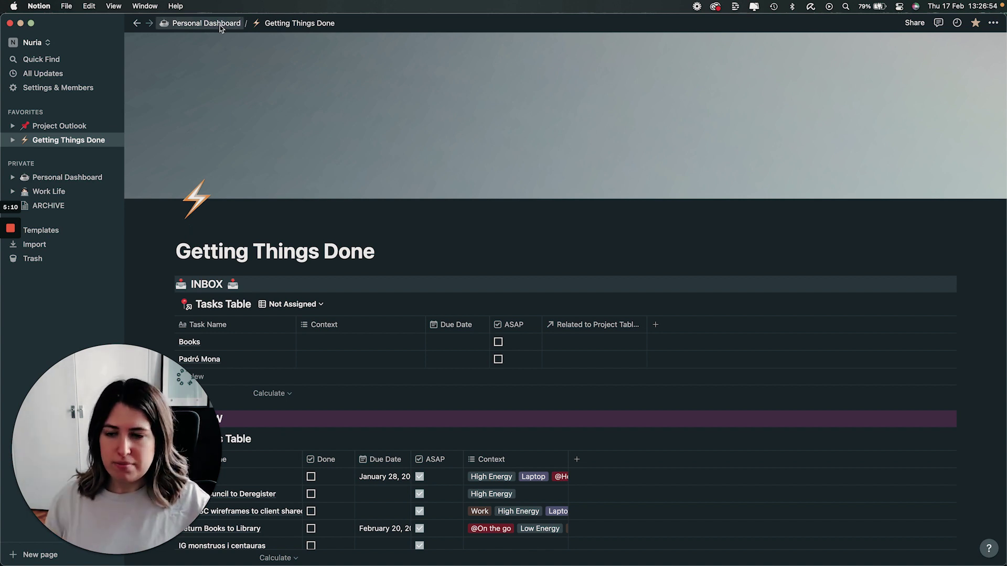
- Look over the Journal page's entries by way of the Personal Dashboard and return to the dashboard
{"action": "left_click", "coordinate": [219, 25]}
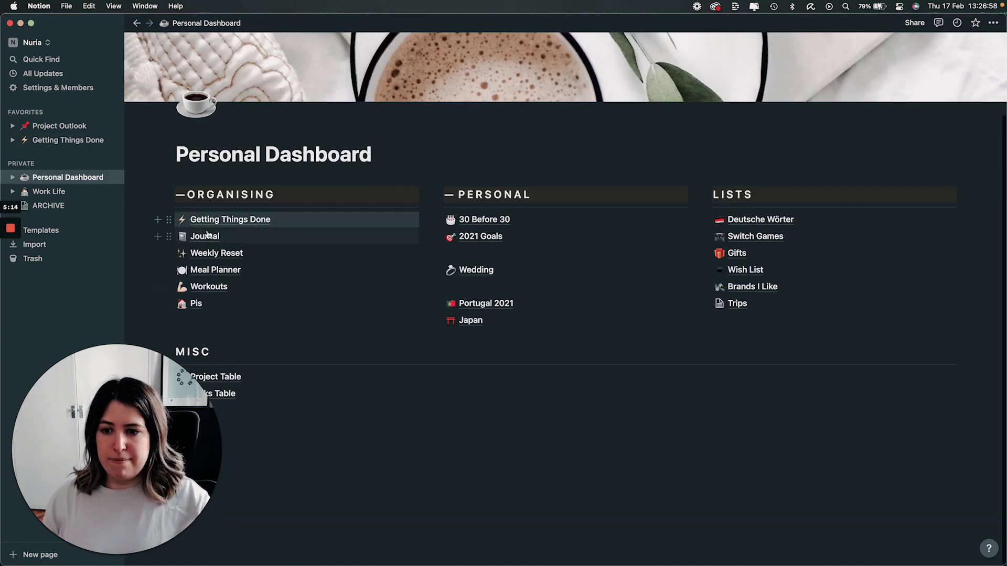
{"action": "left_click", "coordinate": [207, 231]}
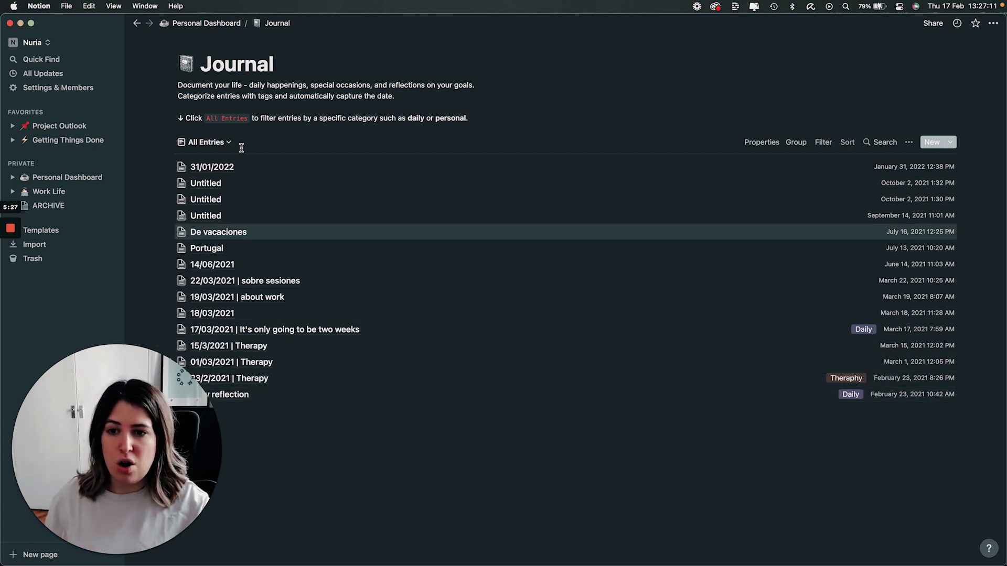
{"action": "left_click", "coordinate": [216, 24]}
- Read the Get Clear, Get Current and Life / Business Reset checklists on the Weekly Reset page, and return to the Personal Dashboard
{"action": "left_click", "coordinate": [228, 255]}
{"action": "scroll", "coordinate": [262, 273], "scroll_direction": "down", "scroll_amount": 1}
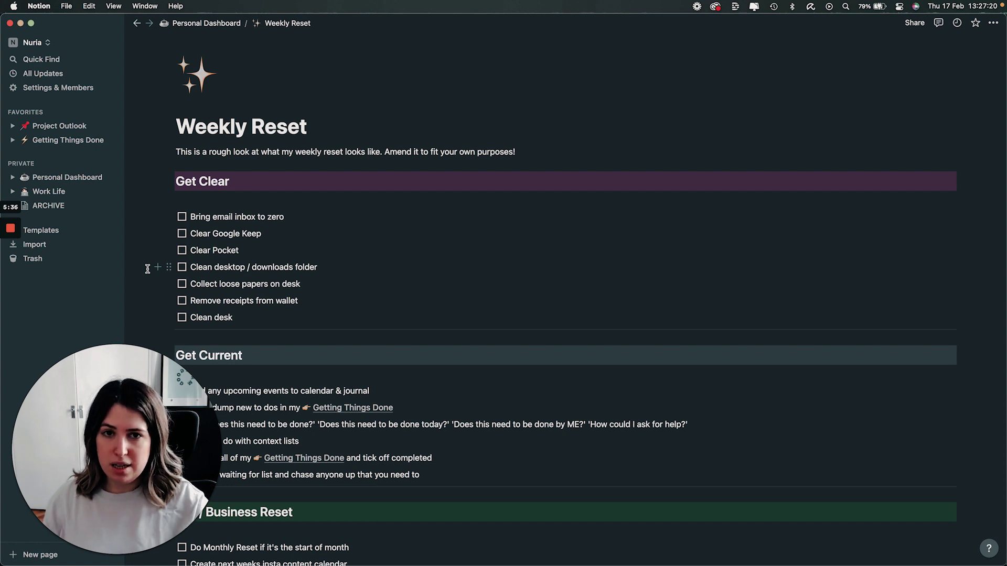
{"action": "scroll", "coordinate": [147, 268], "scroll_direction": "down", "scroll_amount": 2}
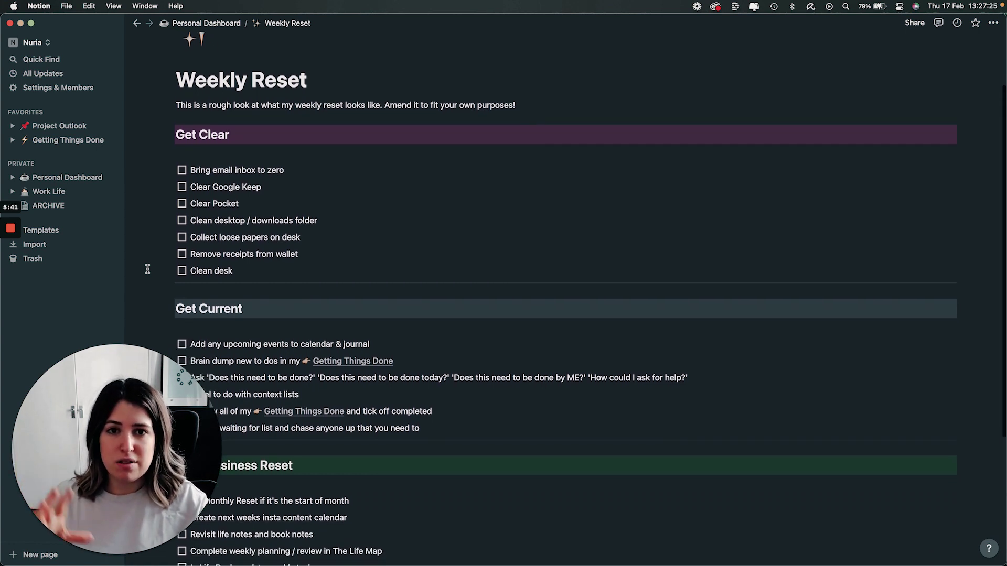
{"action": "scroll", "coordinate": [147, 268], "scroll_direction": "down", "scroll_amount": 5}
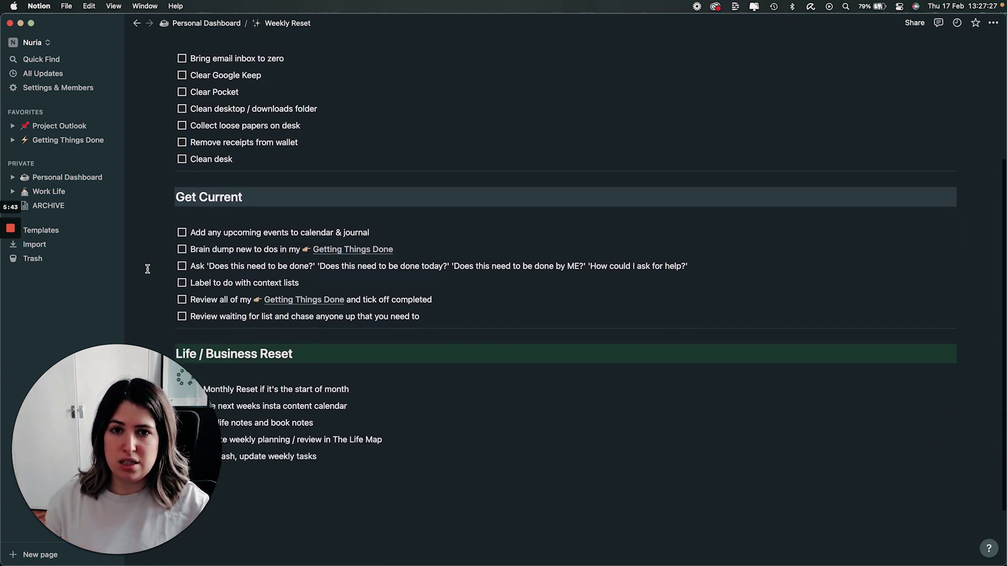
{"action": "scroll", "coordinate": [147, 268], "scroll_direction": "up", "scroll_amount": 8}
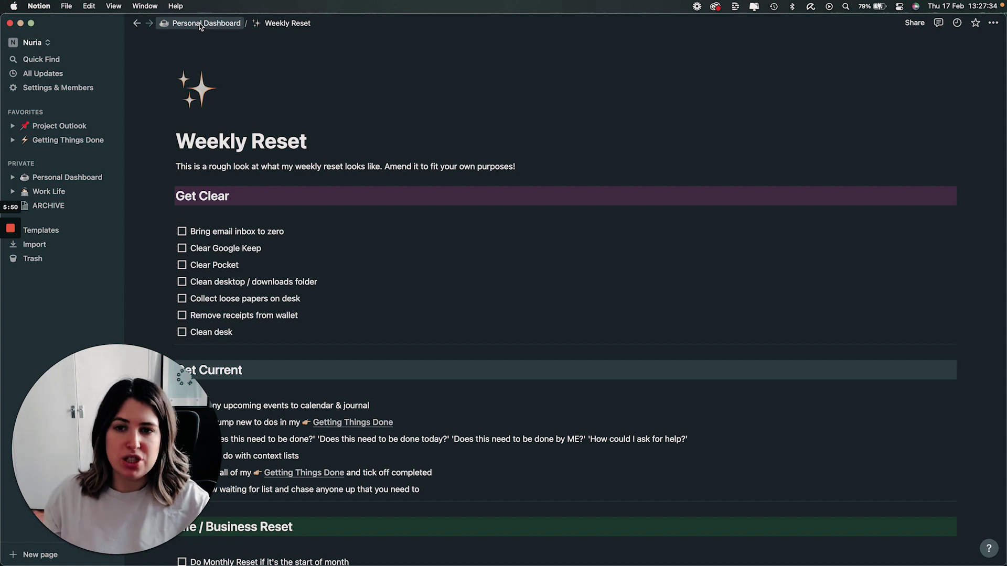
{"action": "left_click", "coordinate": [200, 24]}
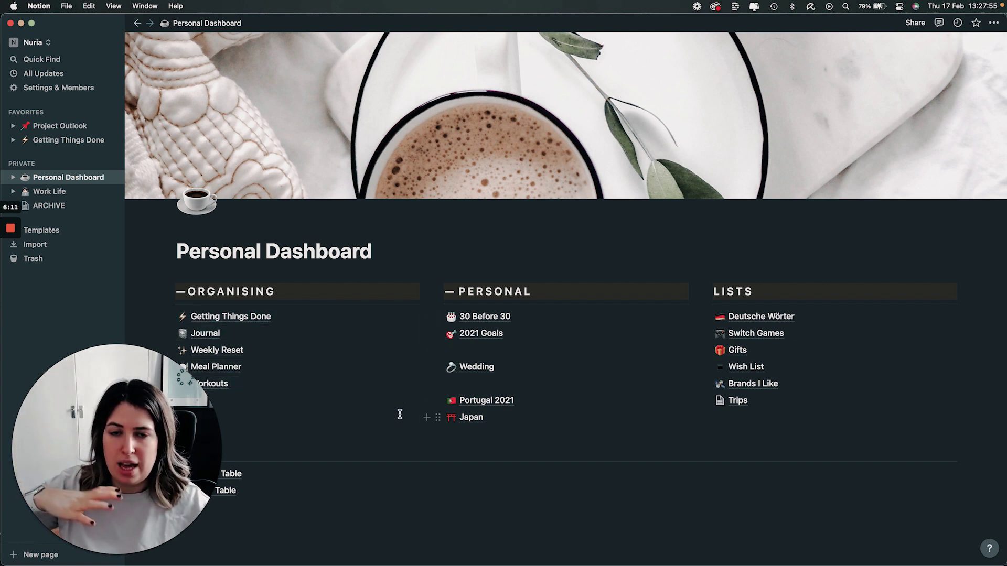
- Open the Meal Planner page from the Personal Dashboard and examine its Weekly View board from Monday to Sunday and its shopping list
{"action": "scroll", "coordinate": [399, 415], "scroll_direction": "down", "scroll_amount": 2}
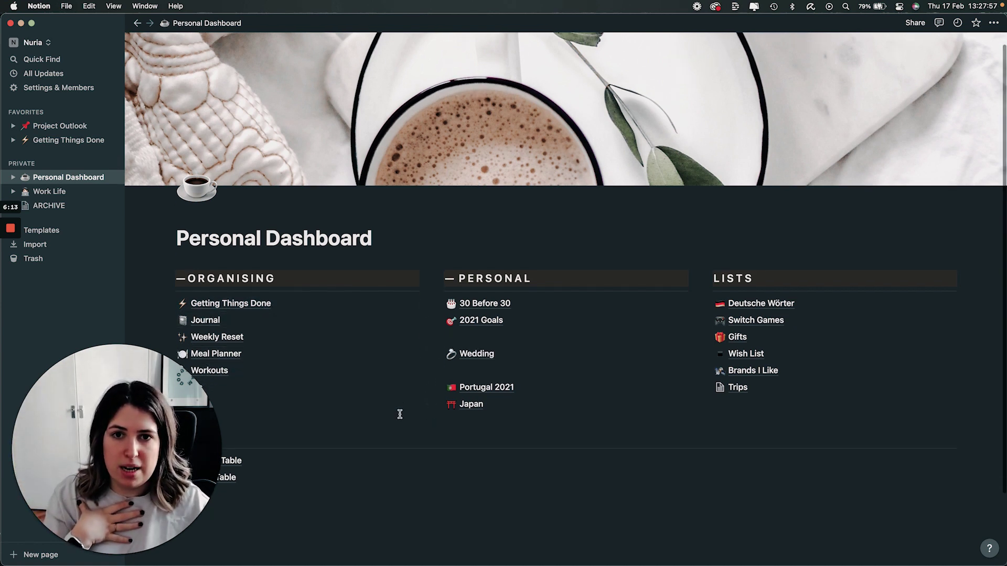
{"action": "scroll", "coordinate": [400, 414], "scroll_direction": "down", "scroll_amount": 5}
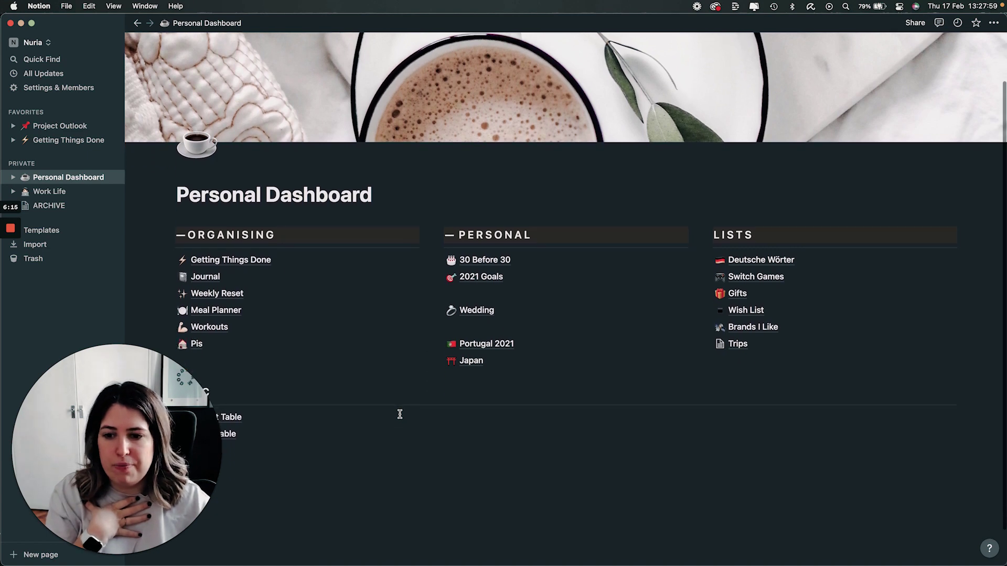
{"action": "left_click", "coordinate": [215, 267]}
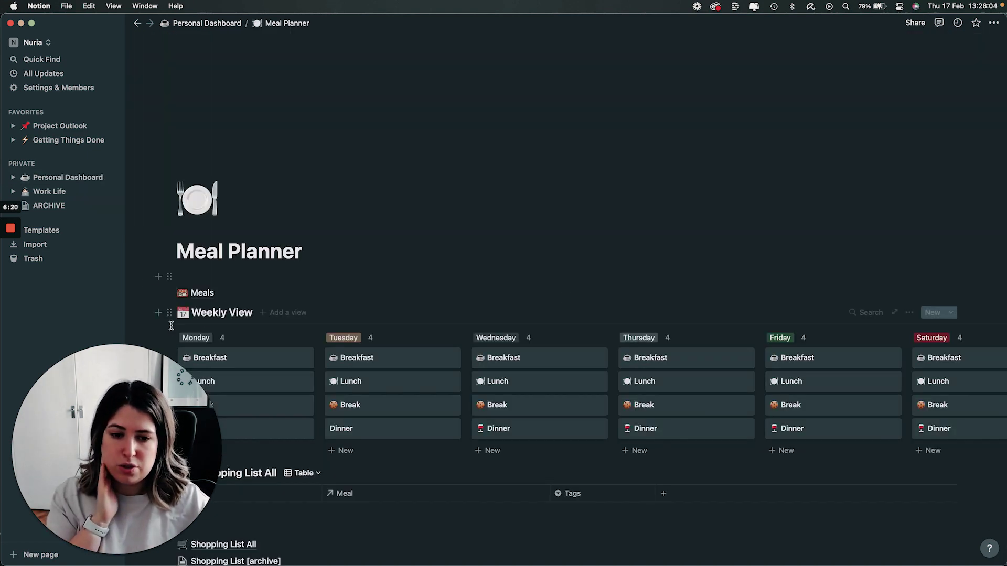
{"action": "scroll", "coordinate": [314, 272], "scroll_direction": "down", "scroll_amount": 5}
{"action": "scroll", "coordinate": [427, 210], "scroll_direction": "right", "scroll_amount": 5}
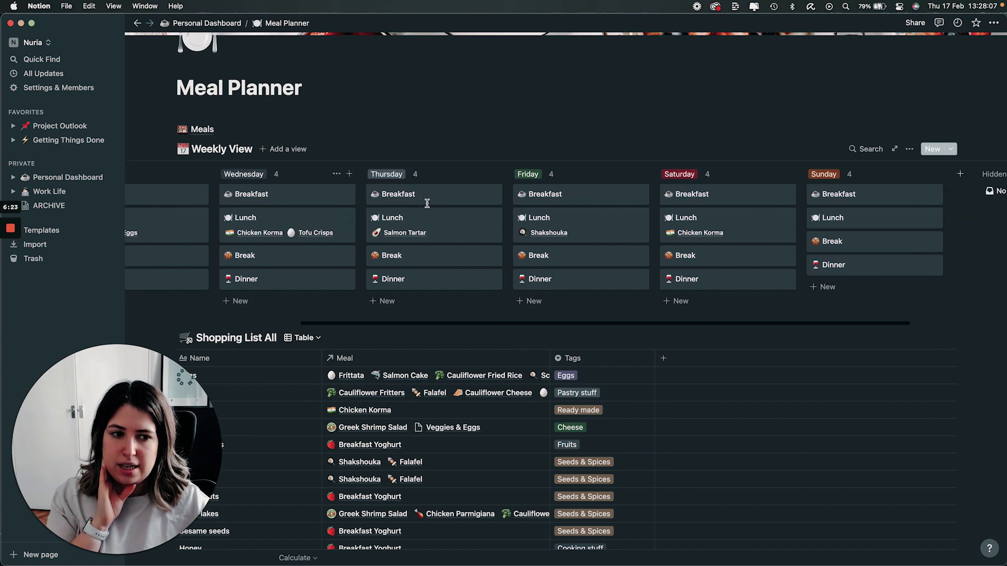
{"action": "scroll", "coordinate": [341, 247], "scroll_direction": "left", "scroll_amount": 5}
{"action": "scroll", "coordinate": [298, 284], "scroll_direction": "down", "scroll_amount": 5}
{"action": "scroll", "coordinate": [298, 284], "scroll_direction": "down", "scroll_amount": 5}
{"action": "scroll", "coordinate": [298, 284], "scroll_direction": "up", "scroll_amount": 15}
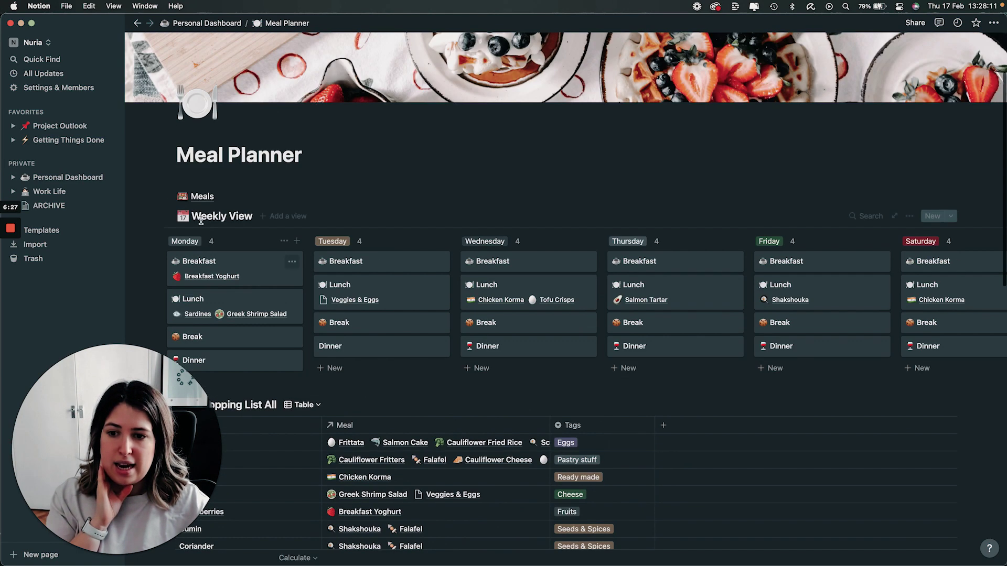
- Examine the Meals board's dishes grouped by course with their ingredients, and return to the Meal Planner page
{"action": "left_click", "coordinate": [200, 196]}
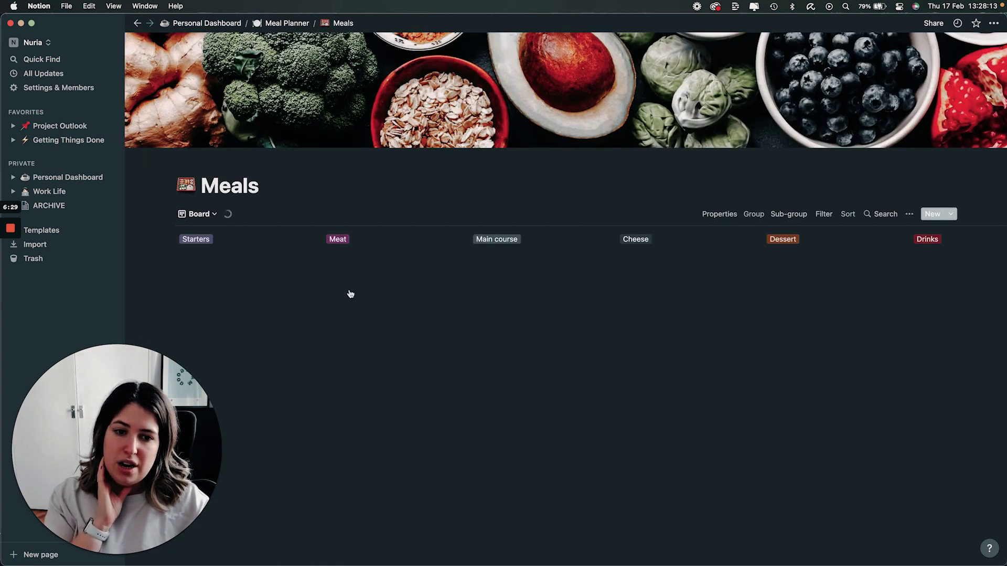
{"action": "scroll", "coordinate": [367, 310], "scroll_direction": "down", "scroll_amount": 3}
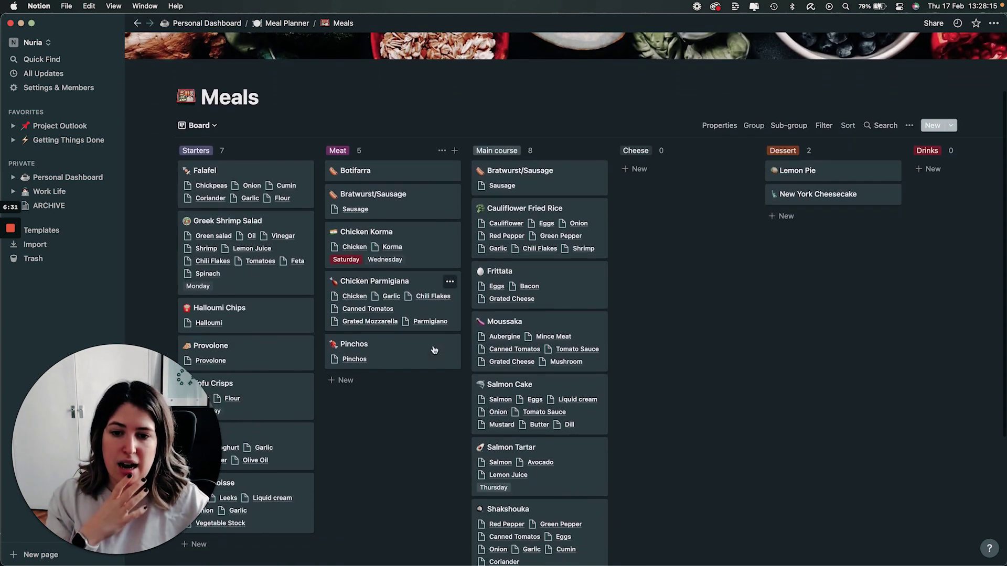
{"action": "scroll", "coordinate": [414, 346], "scroll_direction": "down", "scroll_amount": 1}
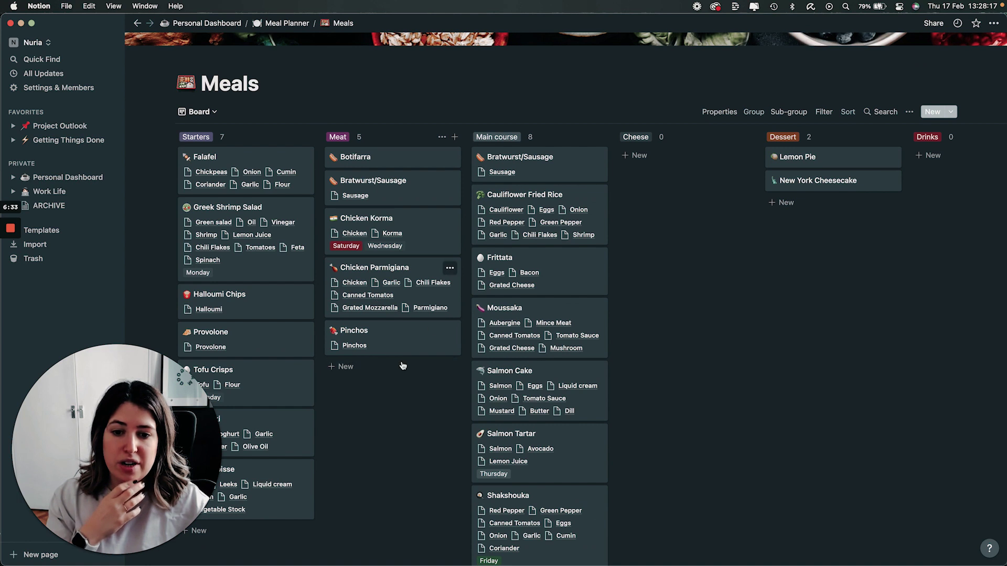
{"action": "scroll", "coordinate": [403, 365], "scroll_direction": "down", "scroll_amount": 2}
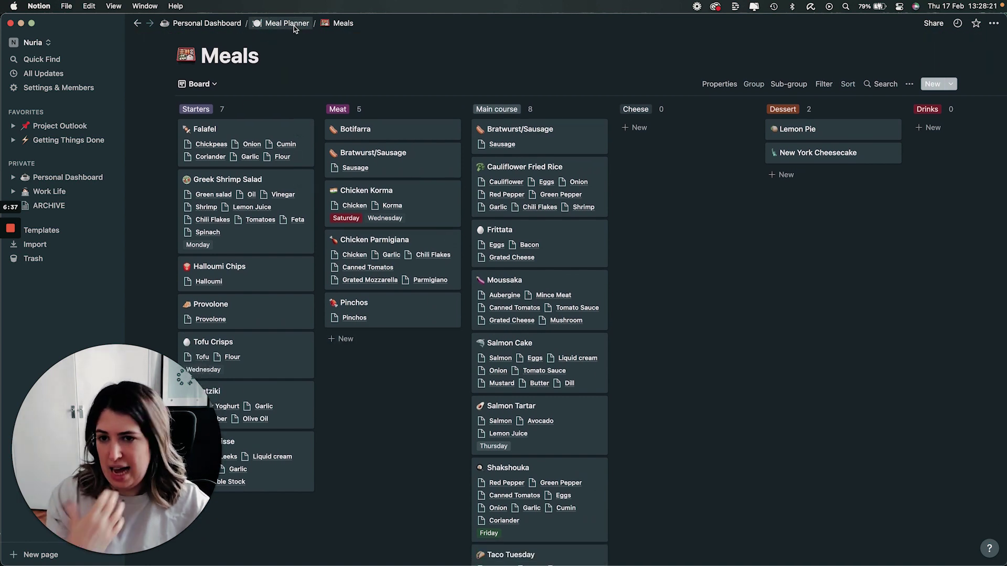
{"action": "left_click", "coordinate": [294, 26]}
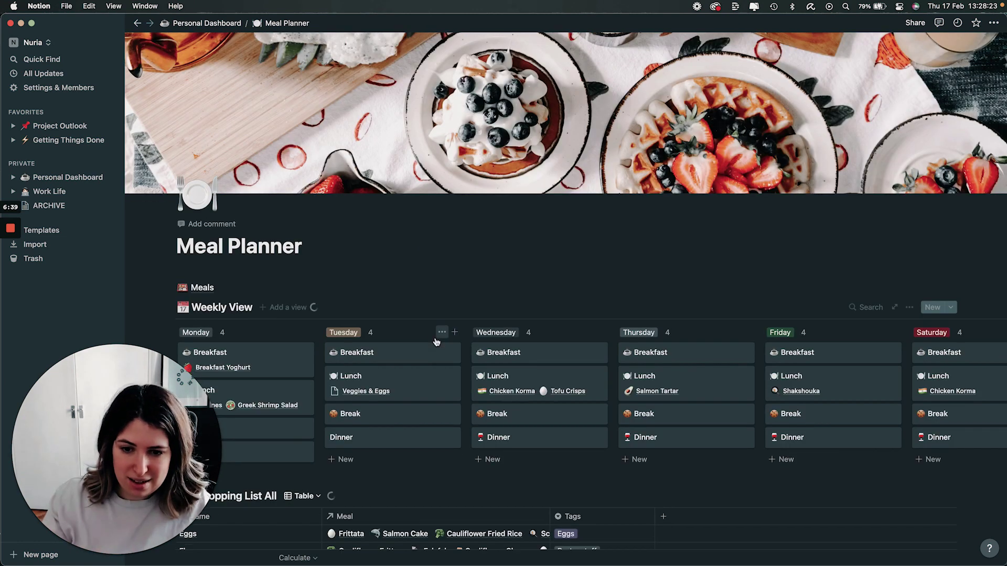
- Look through the Shopping List All table on the Meal Planner page, including each ingredient's related meals and tags
{"action": "scroll", "coordinate": [435, 342], "scroll_direction": "down", "scroll_amount": 10}
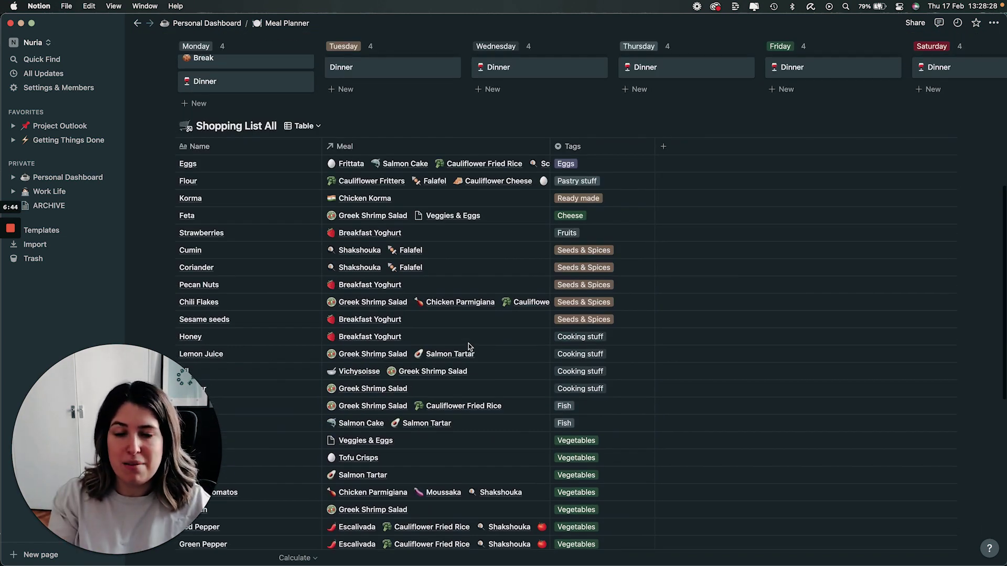
{"action": "scroll", "coordinate": [467, 344], "scroll_direction": "down", "scroll_amount": 8}
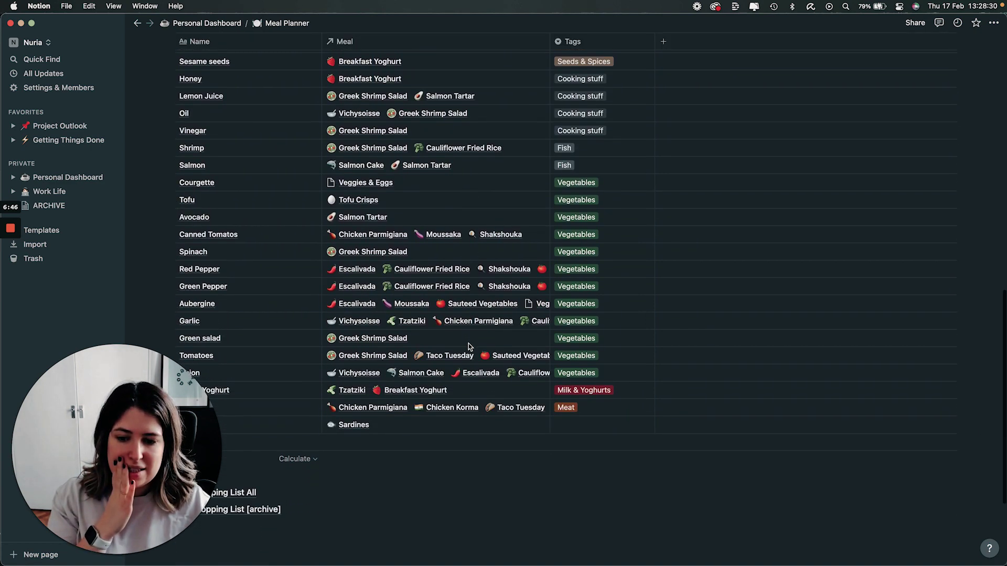
{"action": "scroll", "coordinate": [469, 346], "scroll_direction": "up", "scroll_amount": 11}
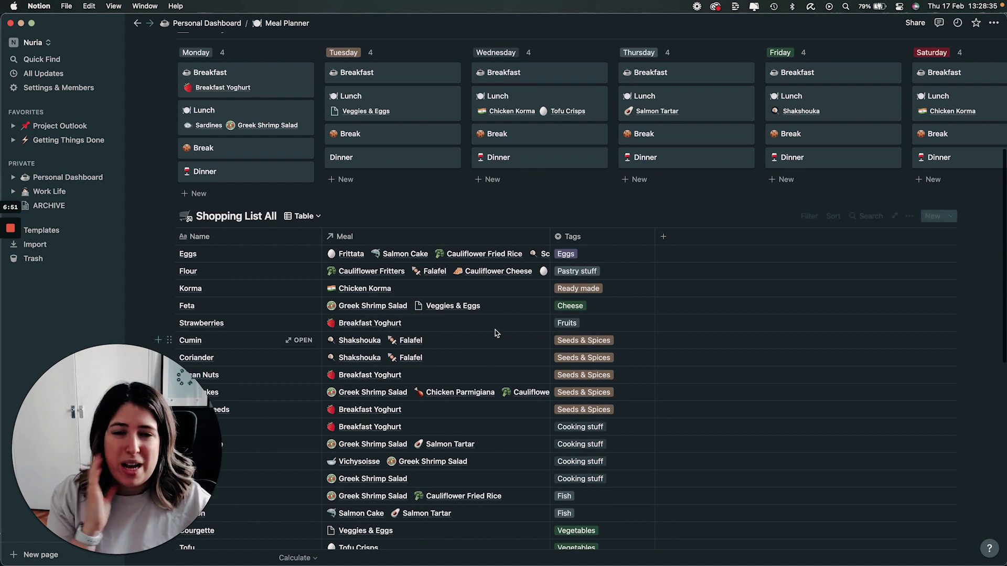
{"action": "scroll", "coordinate": [495, 329], "scroll_direction": "up", "scroll_amount": 4}
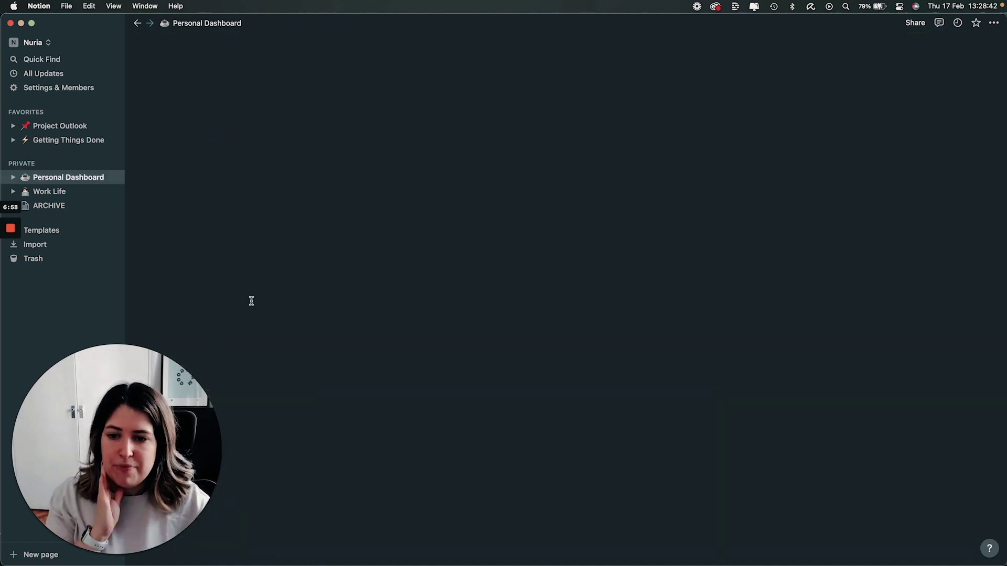
- Look over the Pis board and the 30 Before 30 board from the Personal Dashboard, returning to the dashboard after each
{"action": "scroll", "coordinate": [251, 309], "scroll_direction": "down", "scroll_amount": 3}
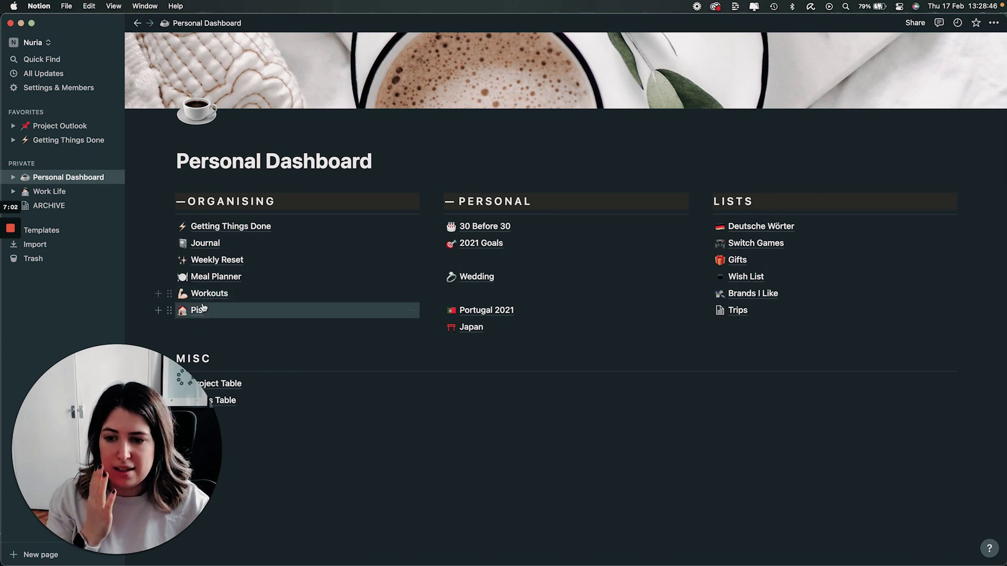
{"action": "left_click", "coordinate": [197, 310]}
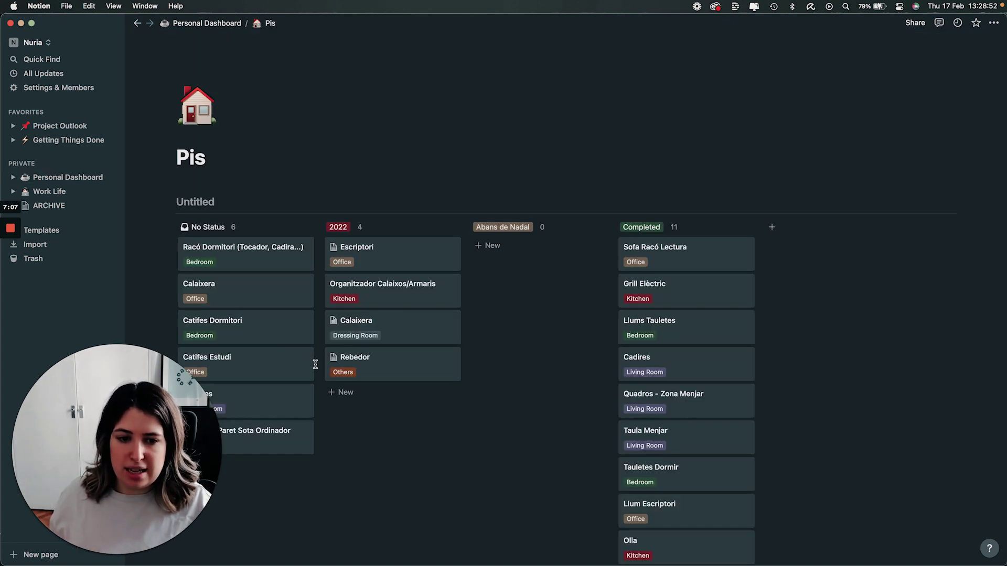
{"action": "left_click", "coordinate": [219, 24]}
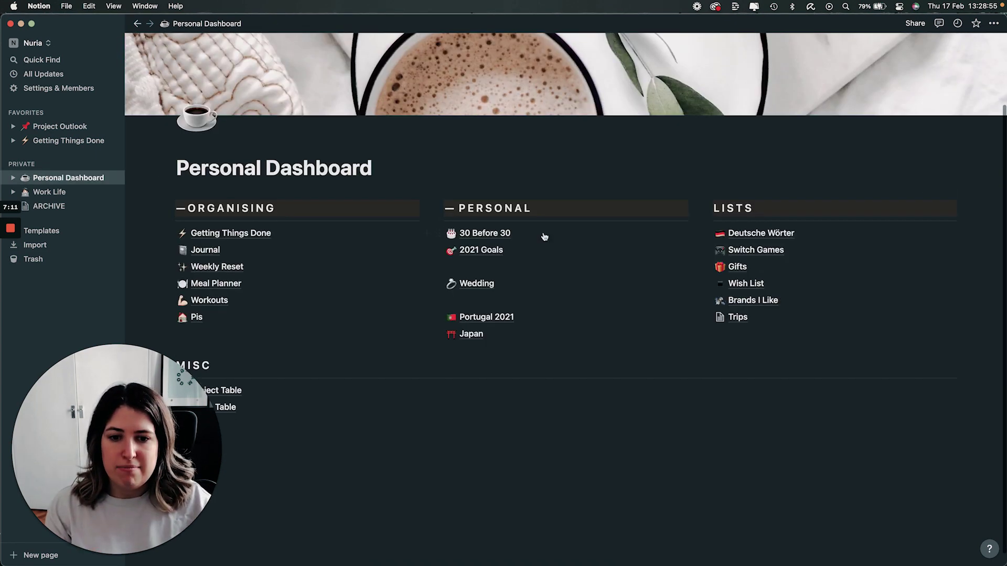
{"action": "left_click", "coordinate": [504, 234]}
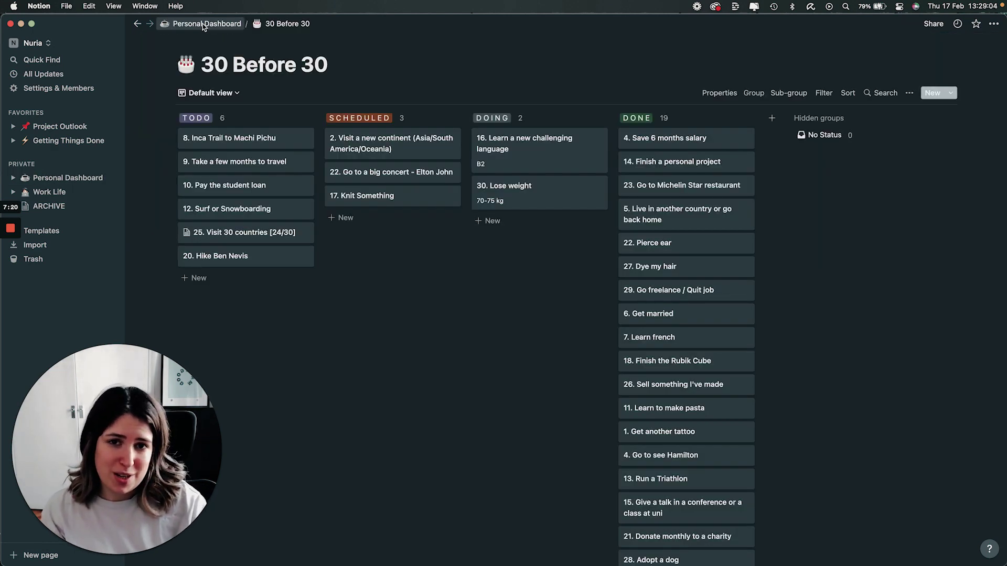
{"action": "left_click", "coordinate": [202, 24]}
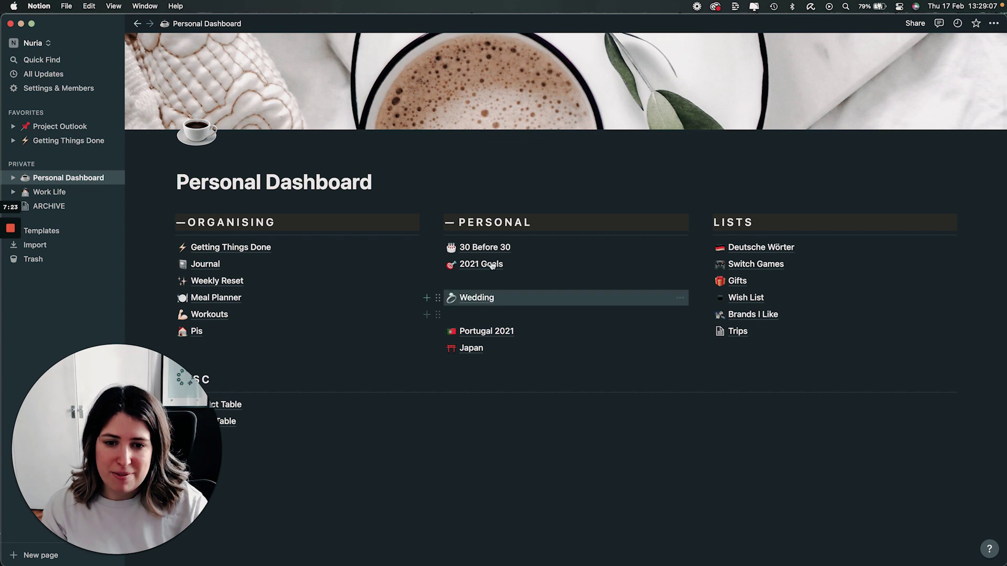
- Open the Wedding page from the Personal Dashboard and examine its To Do board from Backlog to Fet
{"action": "scroll", "coordinate": [388, 336], "scroll_direction": "down", "scroll_amount": 1}
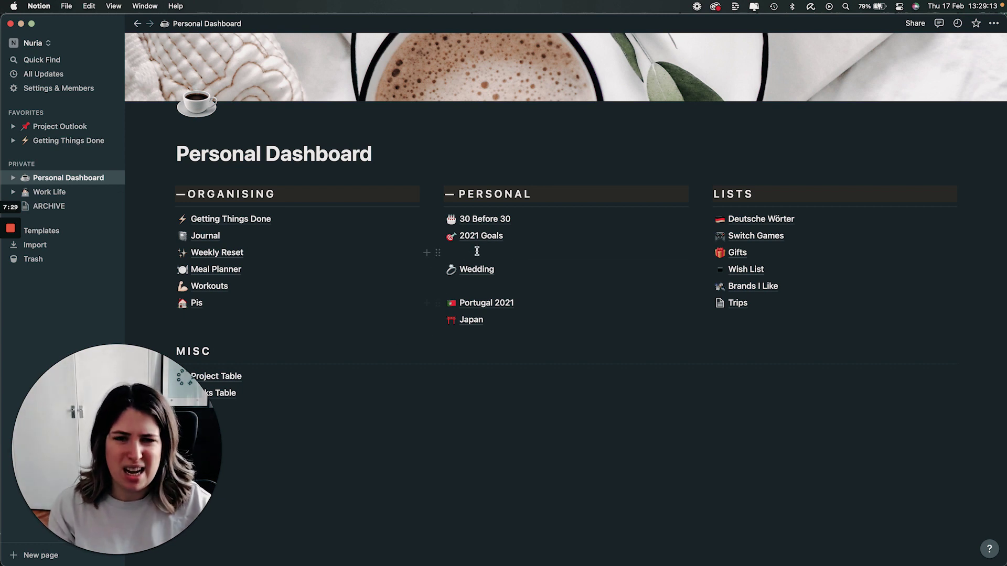
{"action": "left_click", "coordinate": [475, 269]}
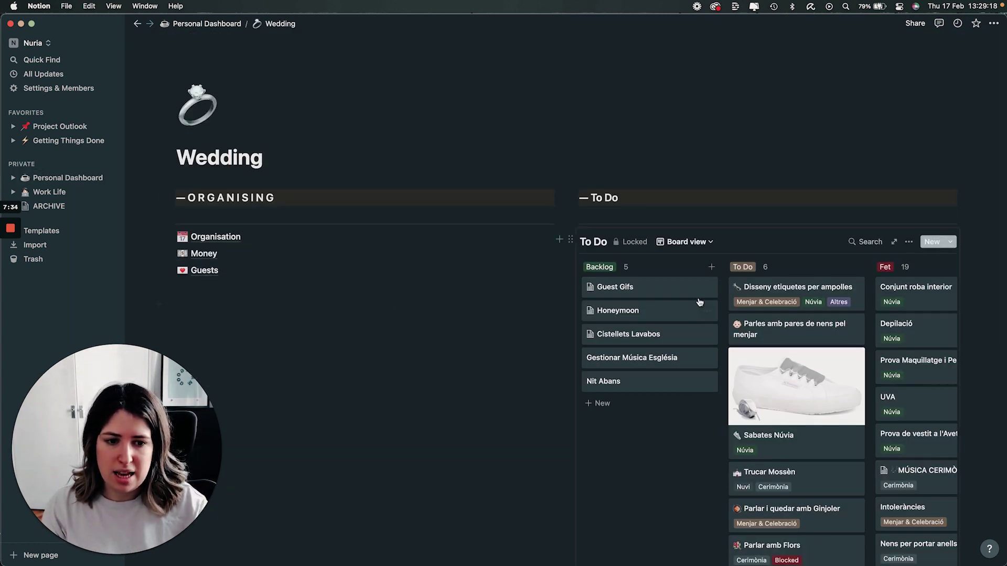
{"action": "scroll", "coordinate": [699, 298], "scroll_direction": "down", "scroll_amount": 4}
{"action": "scroll", "coordinate": [646, 167], "scroll_direction": "right", "scroll_amount": 5}
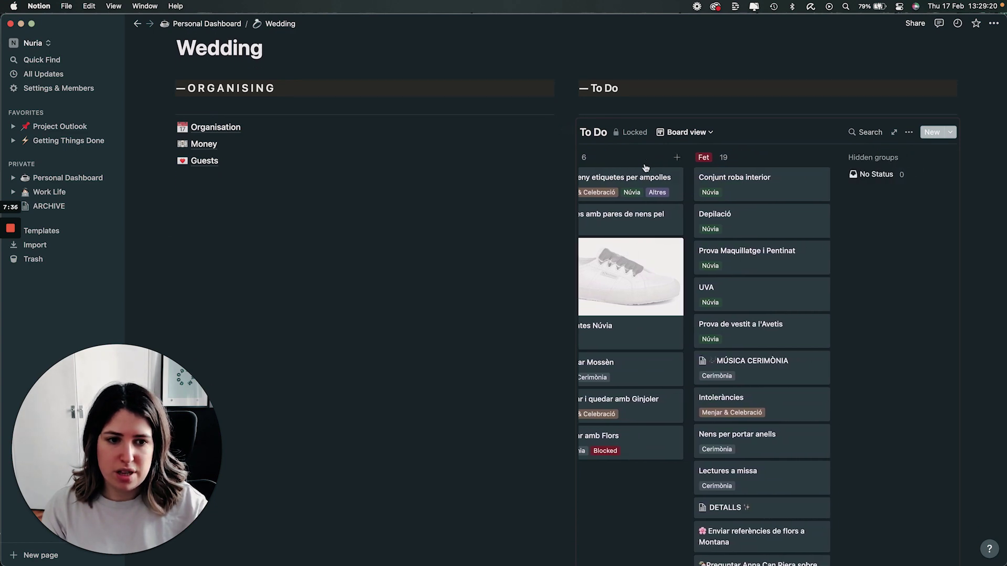
{"action": "scroll", "coordinate": [646, 167], "scroll_direction": "left", "scroll_amount": 5}
{"action": "scroll", "coordinate": [521, 229], "scroll_direction": "up", "scroll_amount": 4}
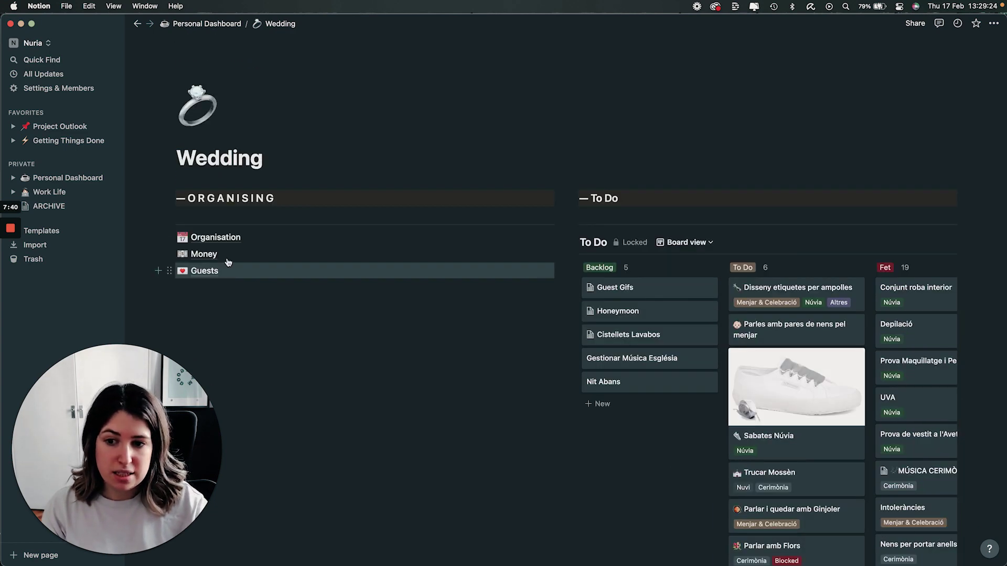
- View the Guests table of the Wedding page, and return to the Personal Dashboard
{"action": "left_click", "coordinate": [207, 270]}
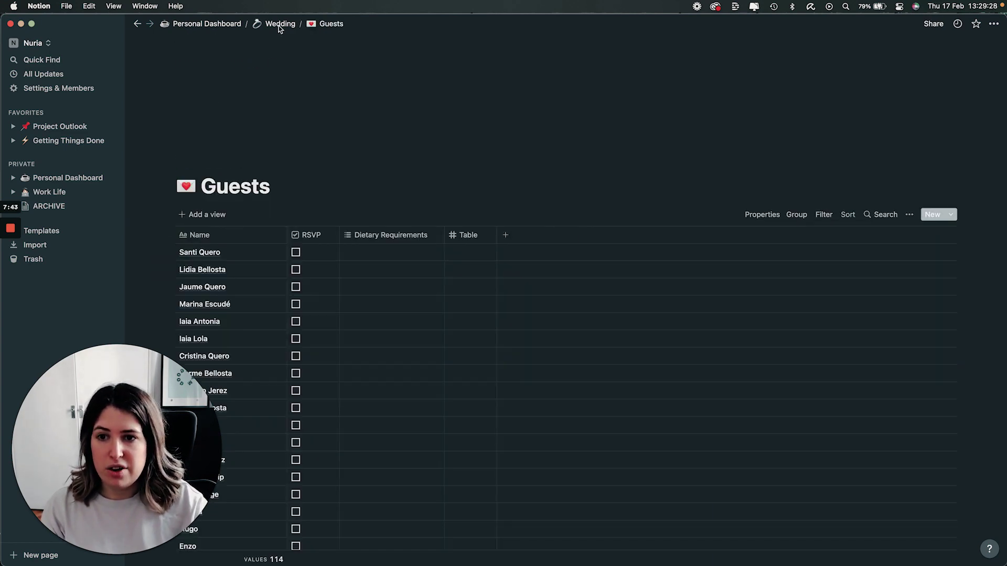
{"action": "left_click", "coordinate": [278, 24]}
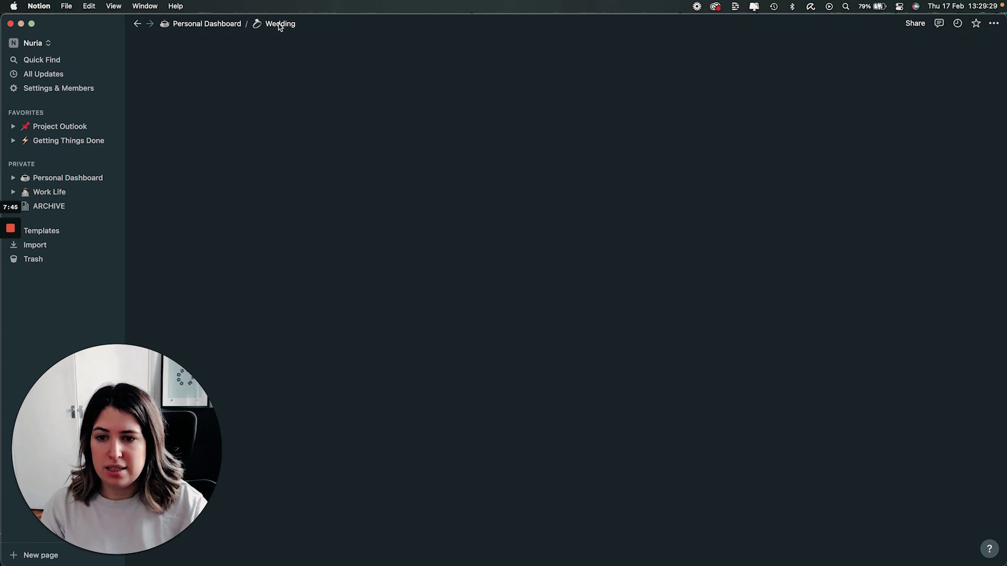
{"action": "left_click", "coordinate": [219, 24]}
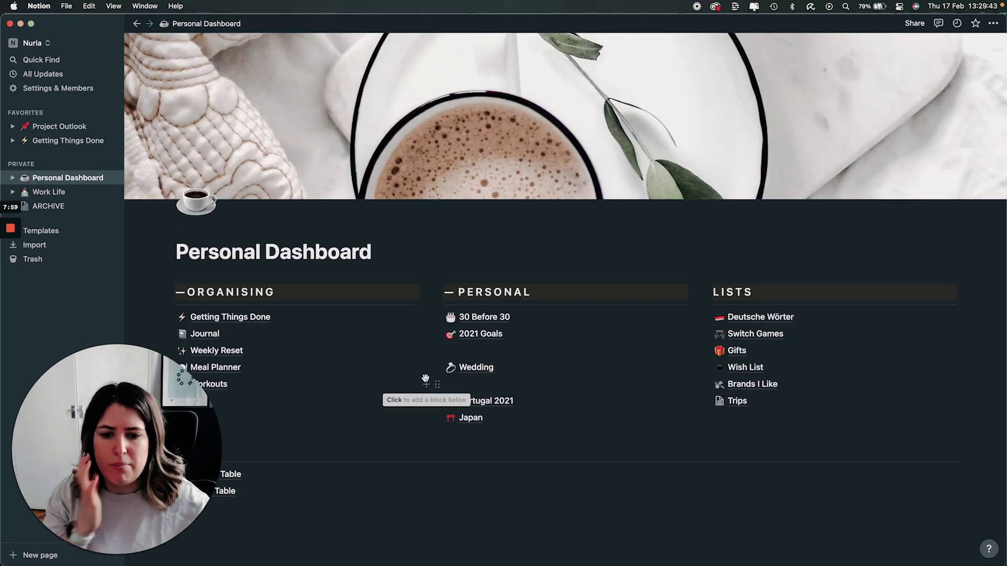
- Examine the Portugal 2021 page's calendar, accommodation options and To do/see/eat list, and return to the Personal Dashboard
{"action": "scroll", "coordinate": [463, 456], "scroll_direction": "down", "scroll_amount": 3}
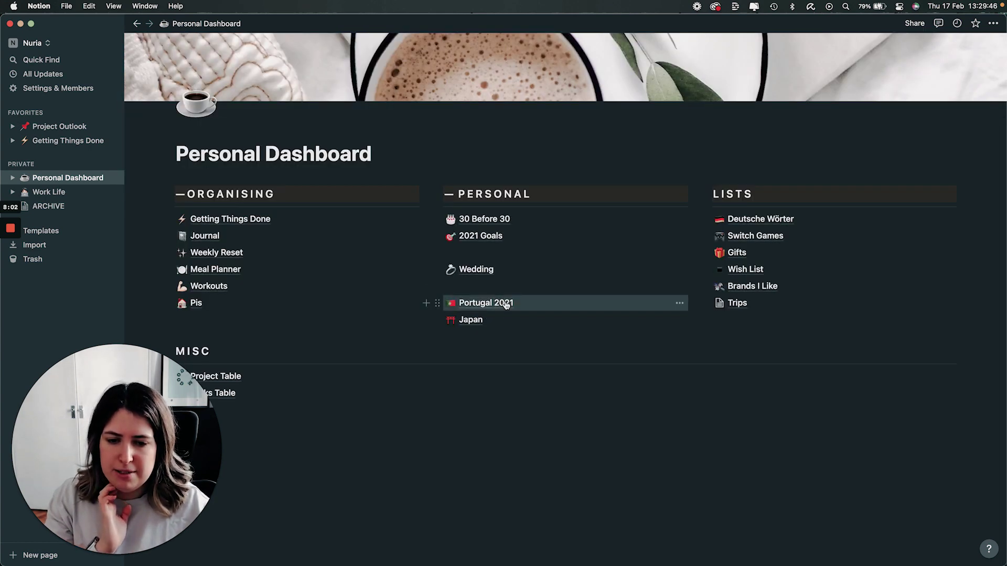
{"action": "left_click", "coordinate": [506, 303]}
{"action": "scroll", "coordinate": [622, 331], "scroll_direction": "down", "scroll_amount": 2}
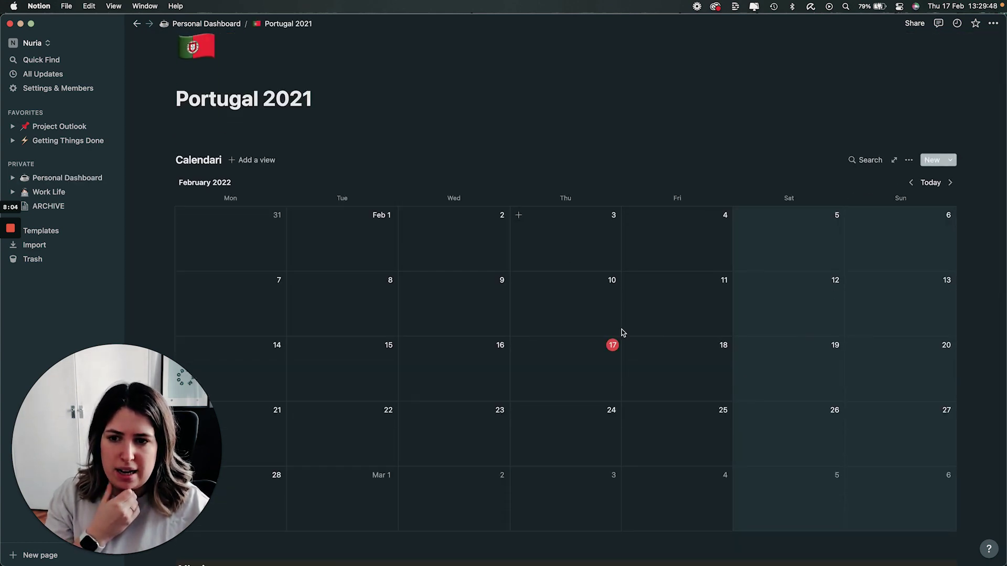
{"action": "scroll", "coordinate": [622, 329], "scroll_direction": "down", "scroll_amount": 5}
{"action": "scroll", "coordinate": [341, 289], "scroll_direction": "down", "scroll_amount": 10}
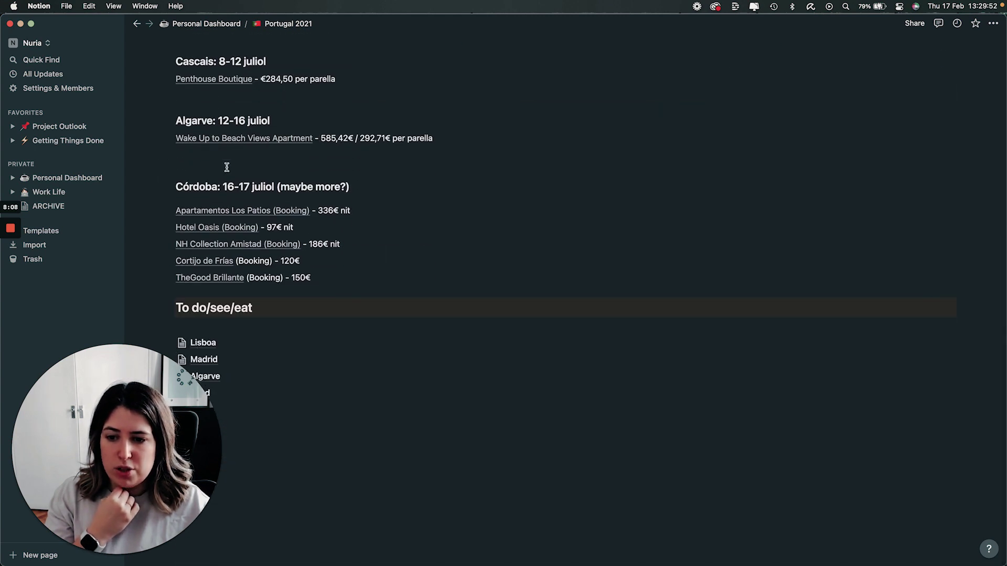
{"action": "scroll", "coordinate": [261, 229], "scroll_direction": "up", "scroll_amount": 10}
{"action": "left_click", "coordinate": [206, 24]}
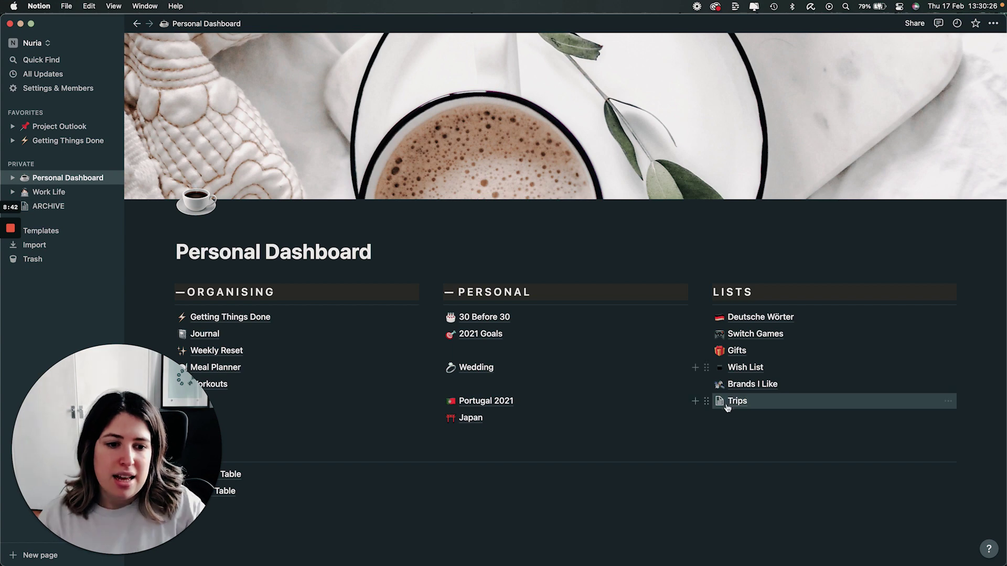
- Look through the Brands I Like page and the Wish List table, returning to the Personal Dashboard after each
{"action": "scroll", "coordinate": [758, 388], "scroll_direction": "down", "scroll_amount": 3}
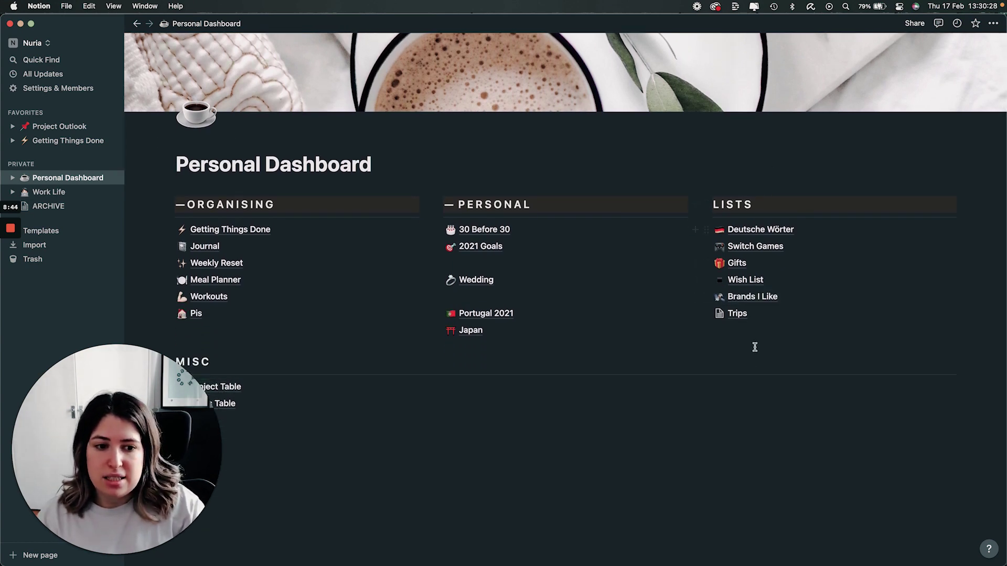
{"action": "left_click", "coordinate": [765, 287]}
{"action": "scroll", "coordinate": [328, 248], "scroll_direction": "down", "scroll_amount": 8}
{"action": "scroll", "coordinate": [328, 248], "scroll_direction": "up", "scroll_amount": 8}
{"action": "left_click", "coordinate": [199, 24]}
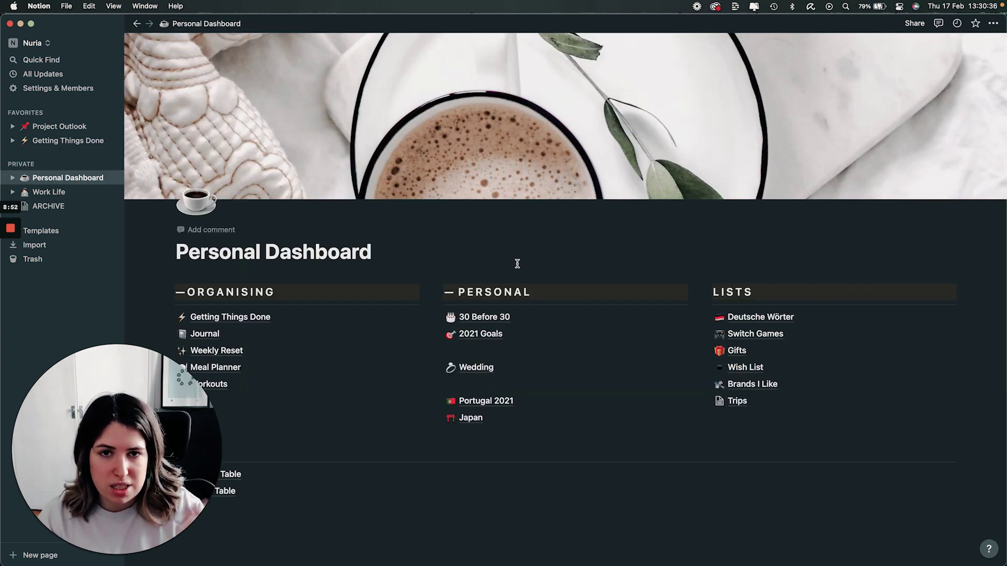
{"action": "left_click", "coordinate": [744, 367]}
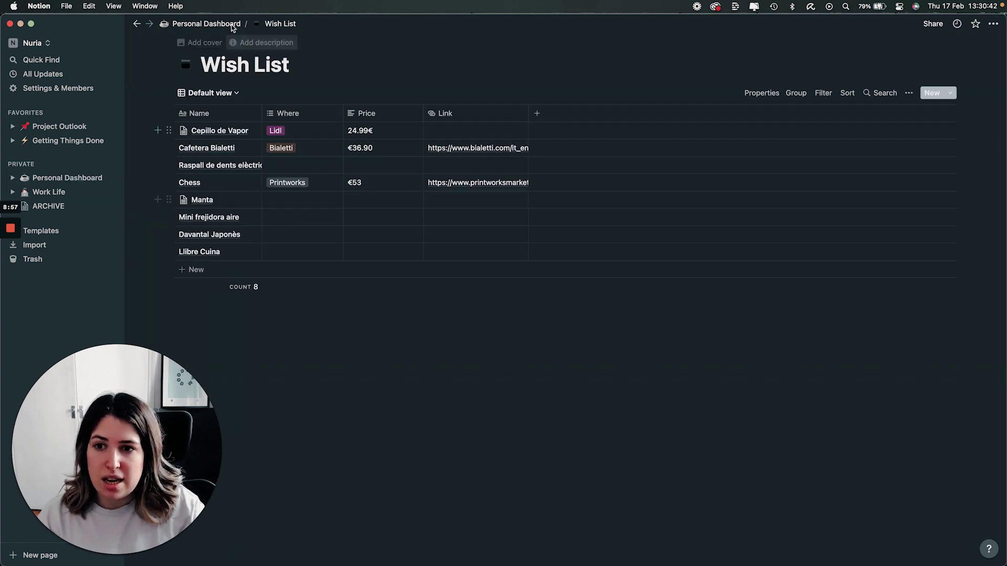
{"action": "left_click", "coordinate": [206, 23]}
- Open the Gifts page, view its Master List in two individual recipients' views and the All view, and return to the Personal Dashboard
{"action": "left_click", "coordinate": [735, 352]}
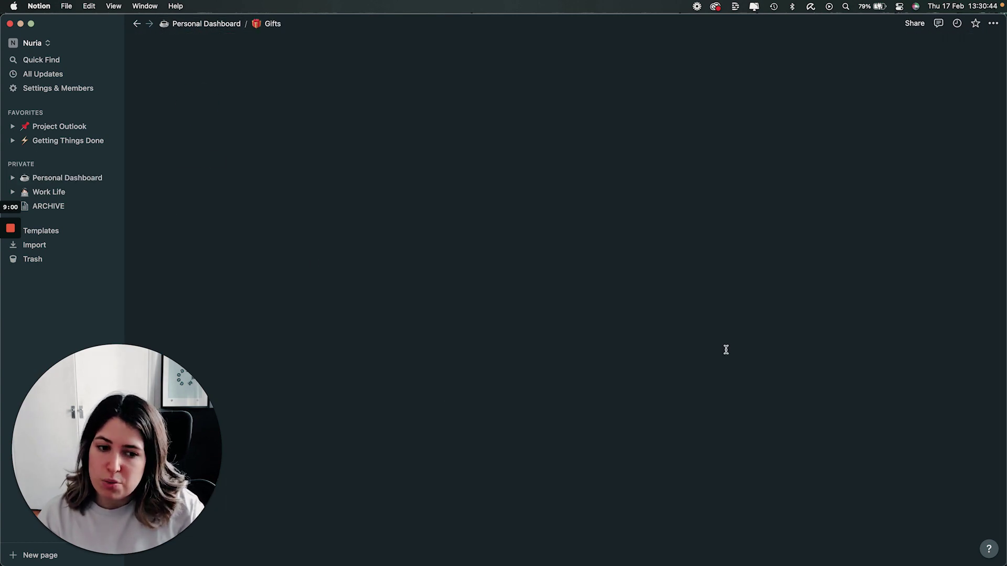
{"action": "left_click", "coordinate": [256, 186]}
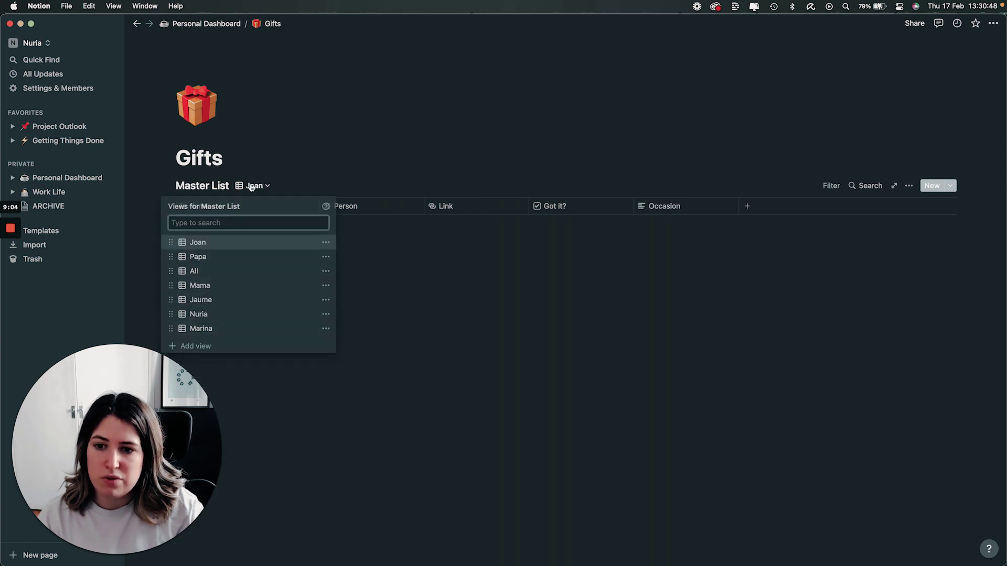
{"action": "left_click", "coordinate": [208, 245]}
{"action": "left_click", "coordinate": [254, 187]}
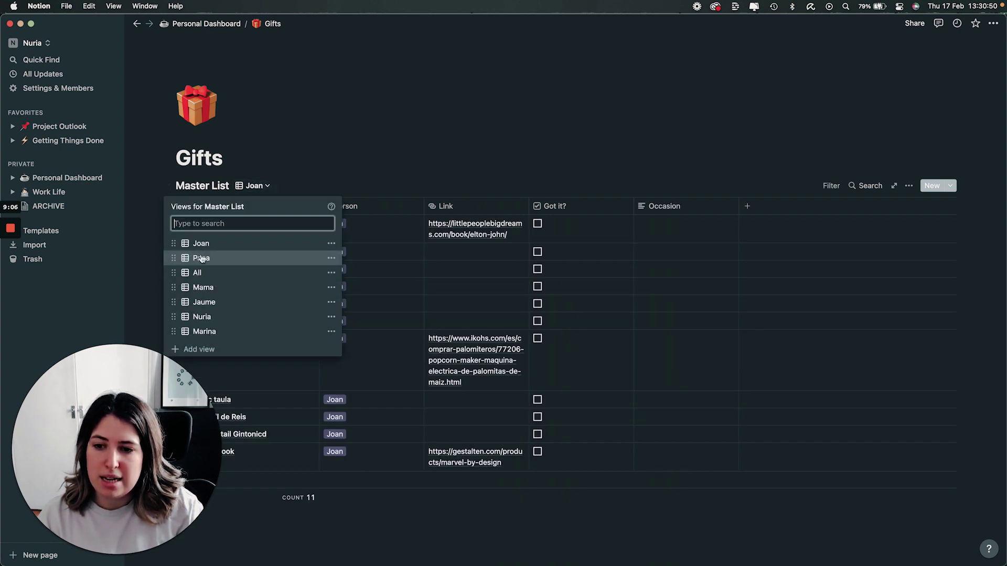
{"action": "left_click", "coordinate": [201, 257]}
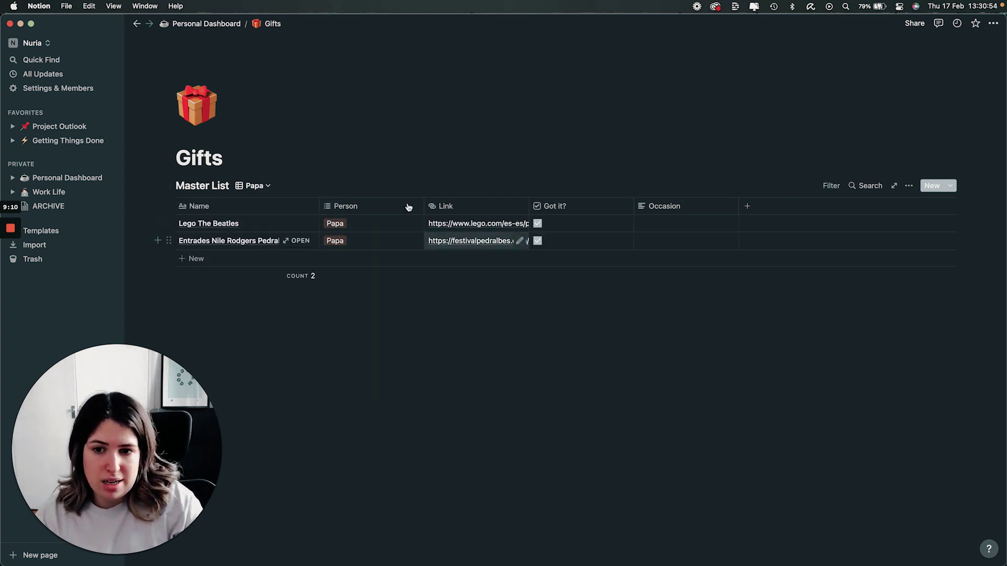
{"action": "left_click", "coordinate": [254, 186]}
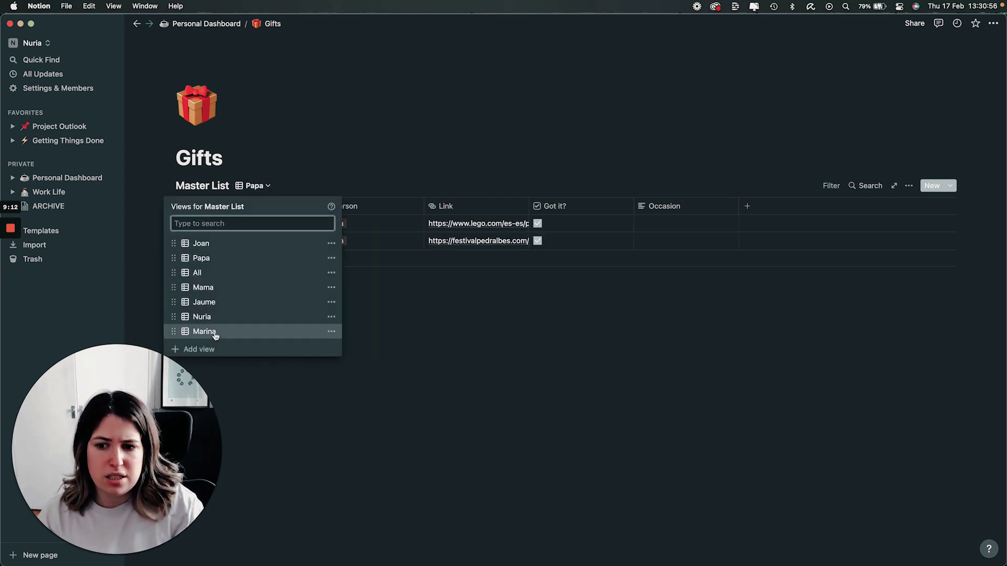
{"action": "left_click", "coordinate": [214, 274]}
{"action": "left_click", "coordinate": [204, 28]}
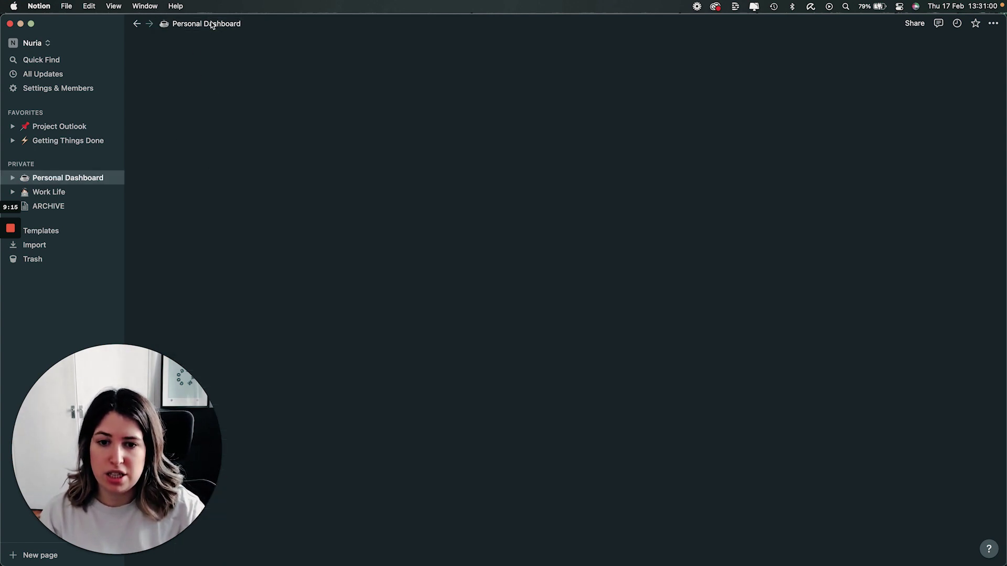
- Look over the Switch Games list and the Deutsche Wörter vocabulary table, returning to the Personal Dashboard after each
{"action": "left_click", "coordinate": [765, 338]}
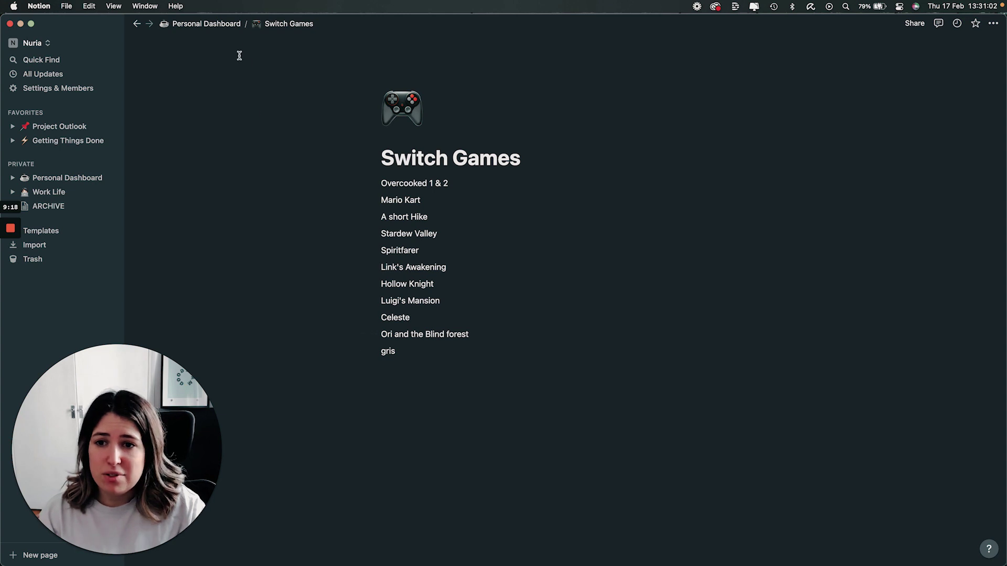
{"action": "left_click", "coordinate": [219, 26]}
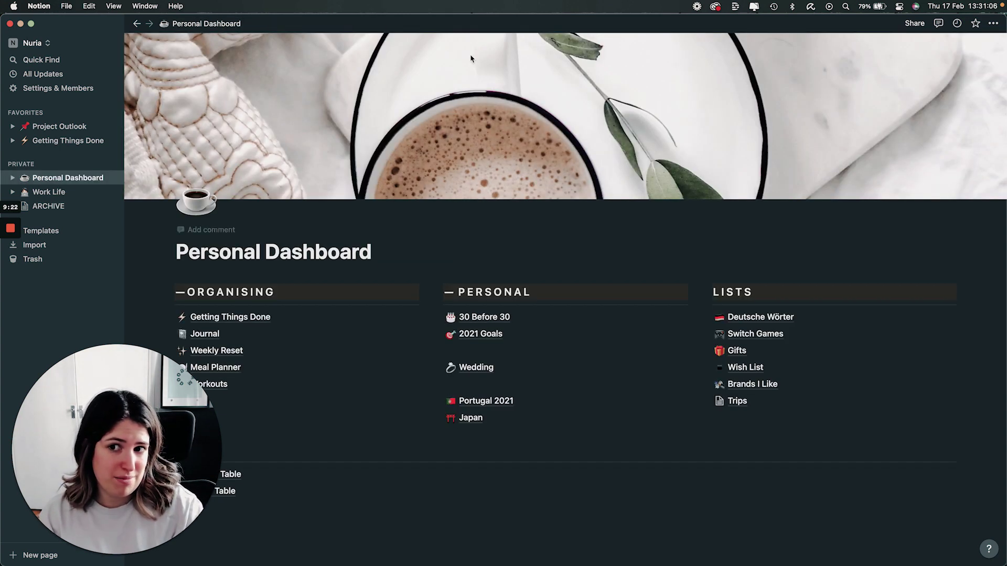
{"action": "left_click", "coordinate": [761, 318]}
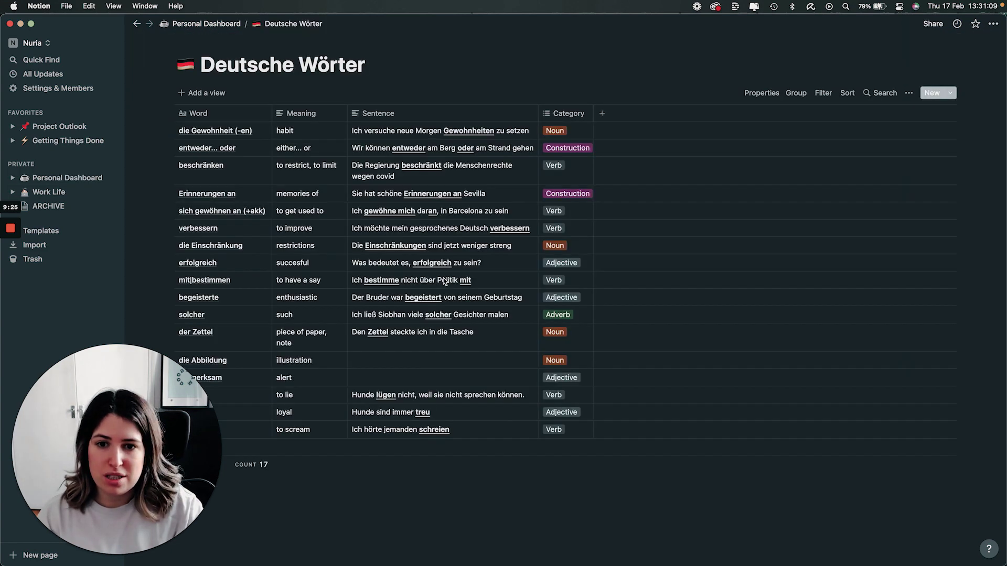
{"action": "left_click", "coordinate": [202, 27]}
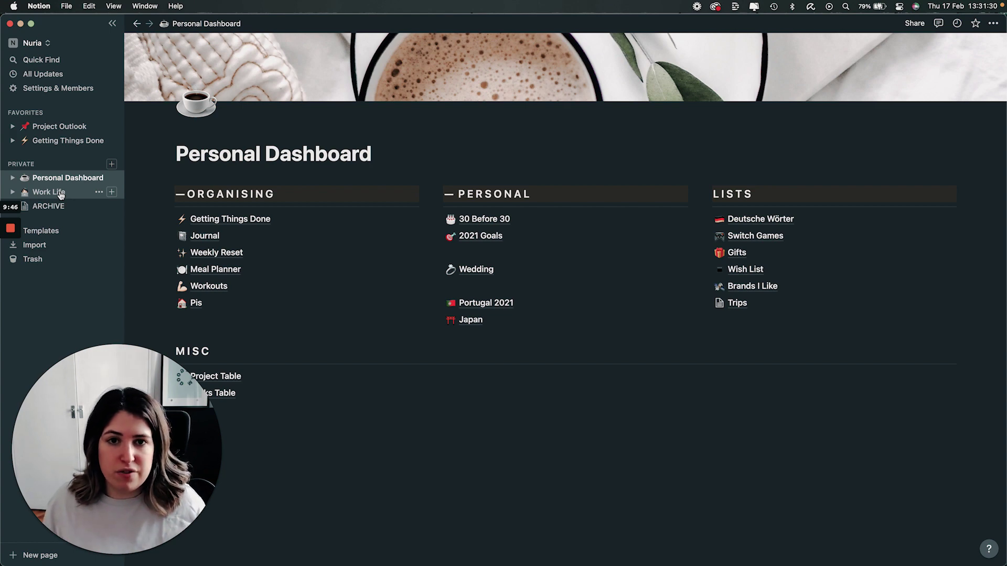
- Open the Work Life page and look over its Clients, Finances, Personal Development and CV-Portfolio sections
{"action": "left_click", "coordinate": [60, 194]}
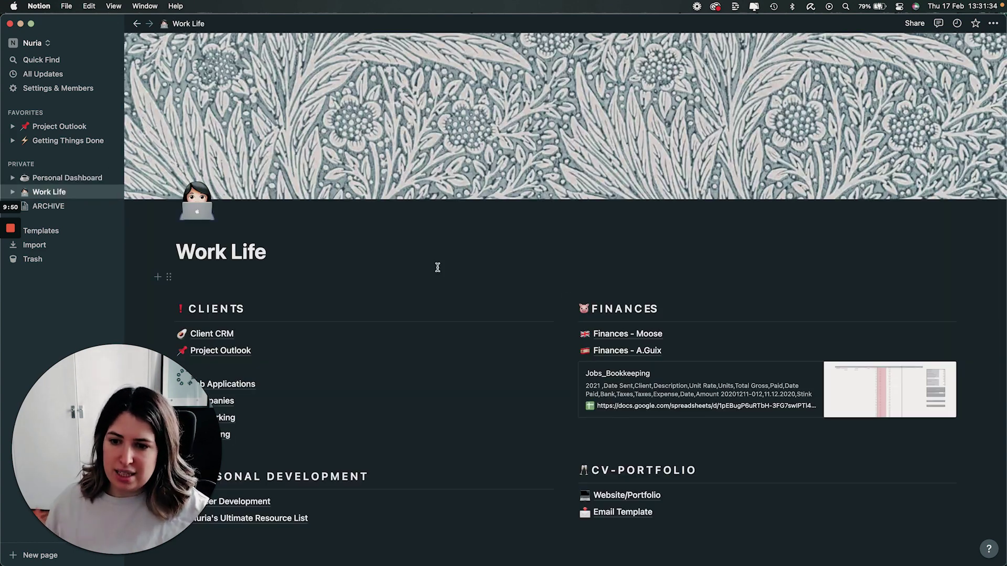
{"action": "scroll", "coordinate": [501, 302], "scroll_direction": "down", "scroll_amount": 3}
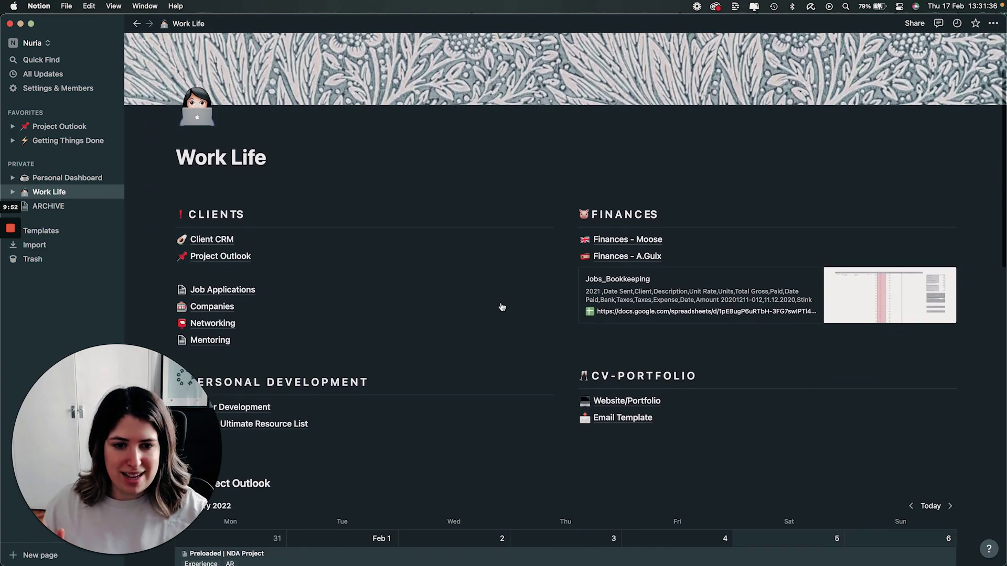
{"action": "scroll", "coordinate": [502, 307], "scroll_direction": "down", "scroll_amount": 6}
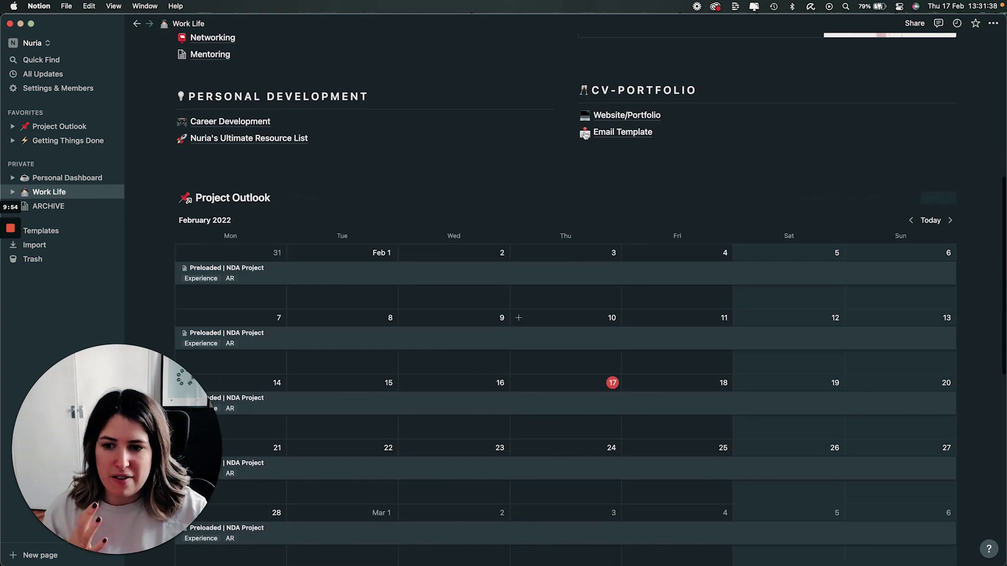
- Examine the Project Outlook calendar on the Work Life page, advancing it from February to April 2022
{"action": "scroll", "coordinate": [602, 365], "scroll_direction": "down", "scroll_amount": 2}
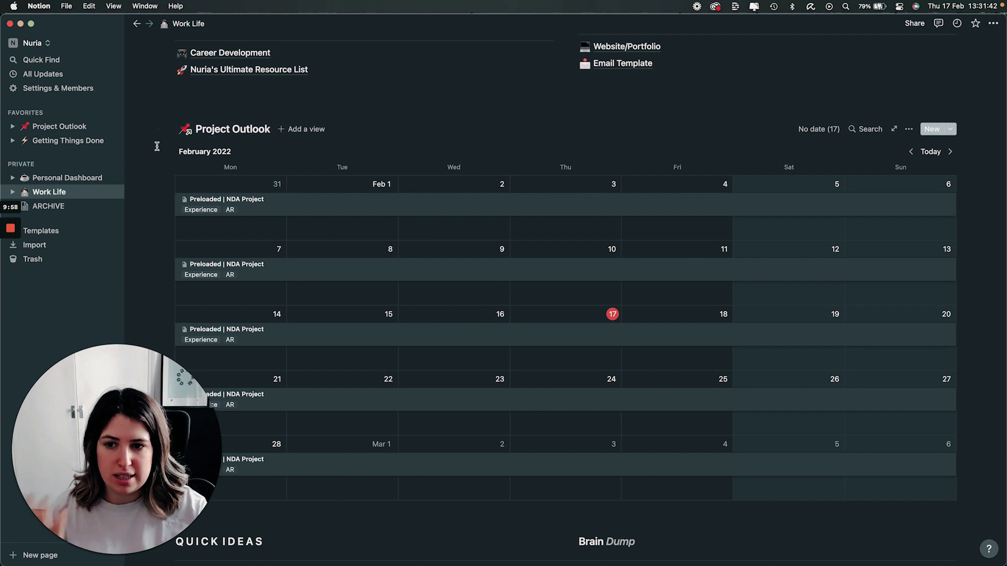
{"action": "scroll", "coordinate": [157, 144], "scroll_direction": "up", "scroll_amount": 1}
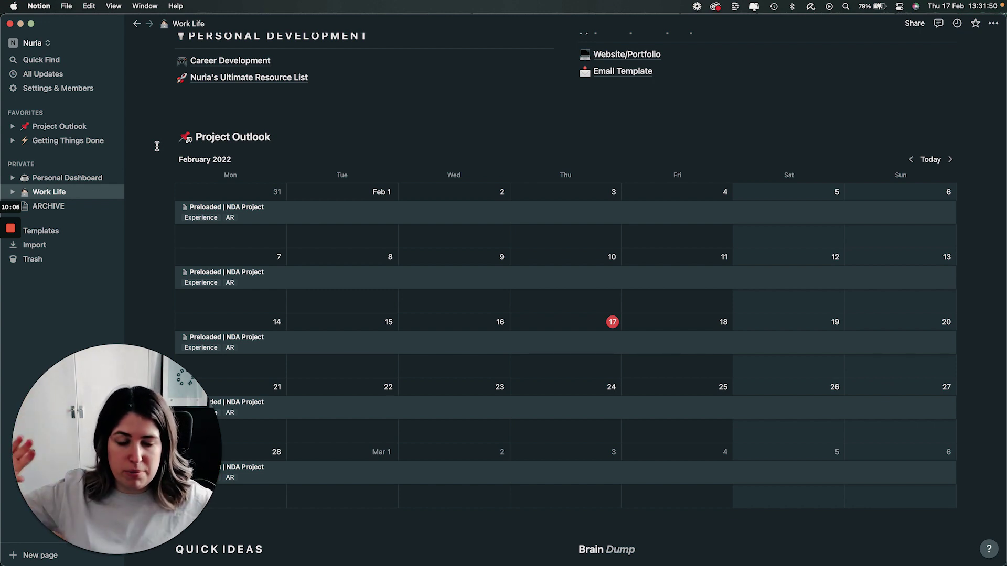
{"action": "left_click", "coordinate": [950, 160]}
{"action": "left_click", "coordinate": [950, 160]}
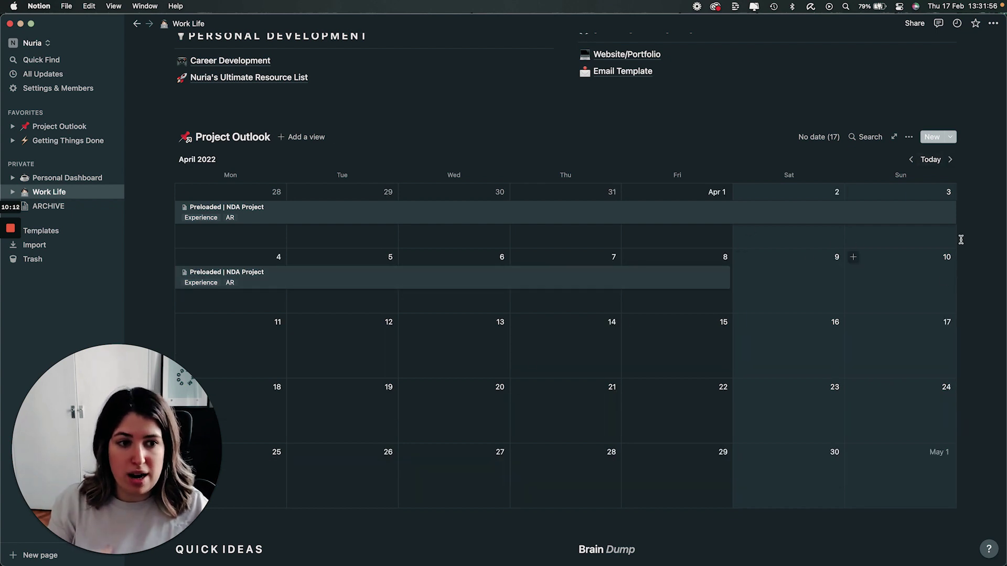
- Return the Project Outlook calendar to February 2022 and open the full Project Outlook page from the Clients section
{"action": "left_click", "coordinate": [910, 160]}
{"action": "left_click", "coordinate": [910, 159]}
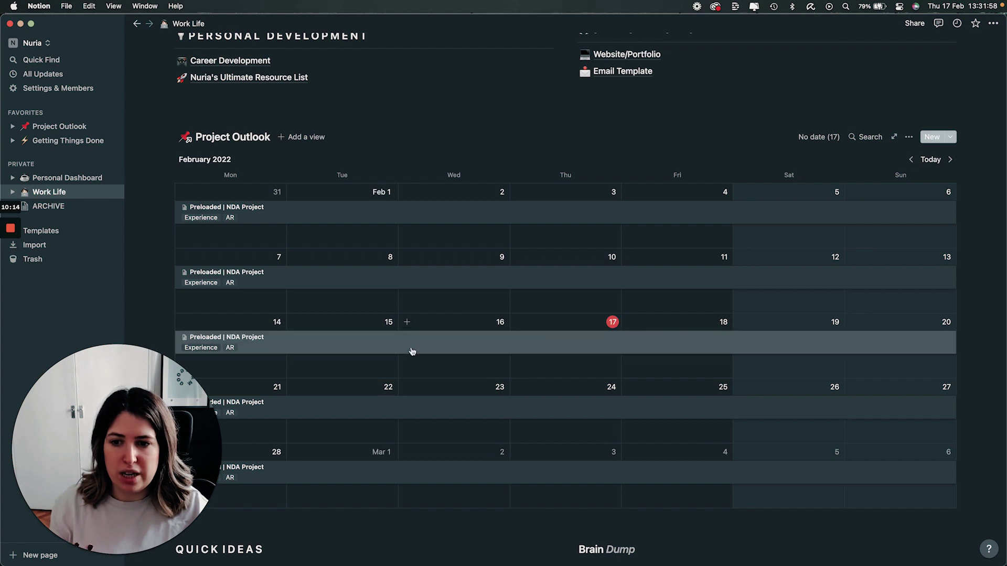
{"action": "scroll", "coordinate": [411, 352], "scroll_direction": "up", "scroll_amount": 3}
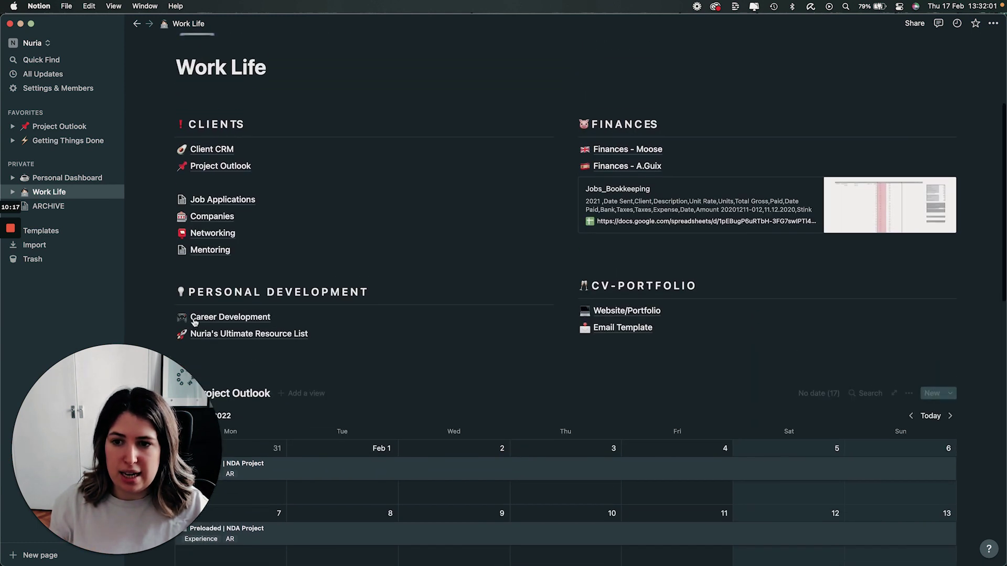
{"action": "left_click", "coordinate": [241, 174]}
- Examine the Project Outlook board's status columns from Contacted to Rejected, including the Finished! project cards
{"action": "scroll", "coordinate": [312, 304], "scroll_direction": "right", "scroll_amount": 4}
{"action": "scroll", "coordinate": [337, 295], "scroll_direction": "right", "scroll_amount": 1}
{"action": "scroll", "coordinate": [638, 237], "scroll_direction": "down", "scroll_amount": 5}
{"action": "scroll", "coordinate": [638, 237], "scroll_direction": "down", "scroll_amount": 3}
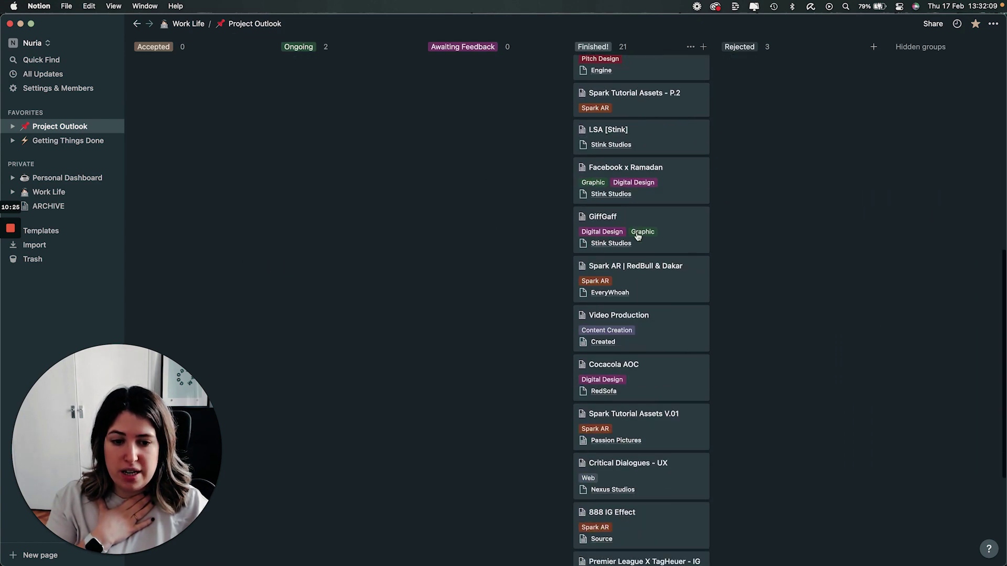
{"action": "scroll", "coordinate": [637, 237], "scroll_direction": "up", "scroll_amount": 10}
{"action": "scroll", "coordinate": [565, 106], "scroll_direction": "left", "scroll_amount": 3}
{"action": "scroll", "coordinate": [564, 109], "scroll_direction": "left", "scroll_amount": 2}
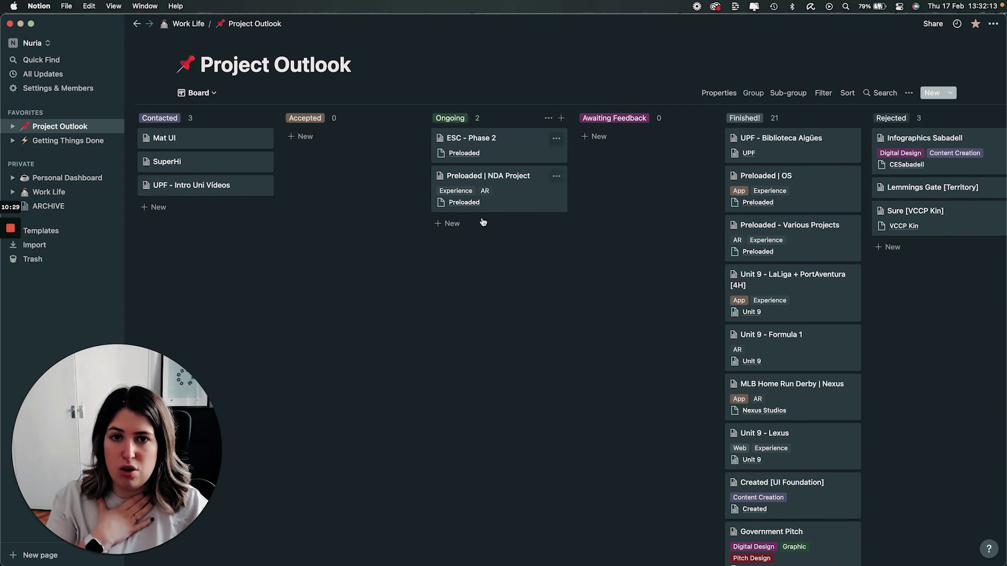
{"action": "scroll", "coordinate": [341, 157], "scroll_direction": "left", "scroll_amount": 1}
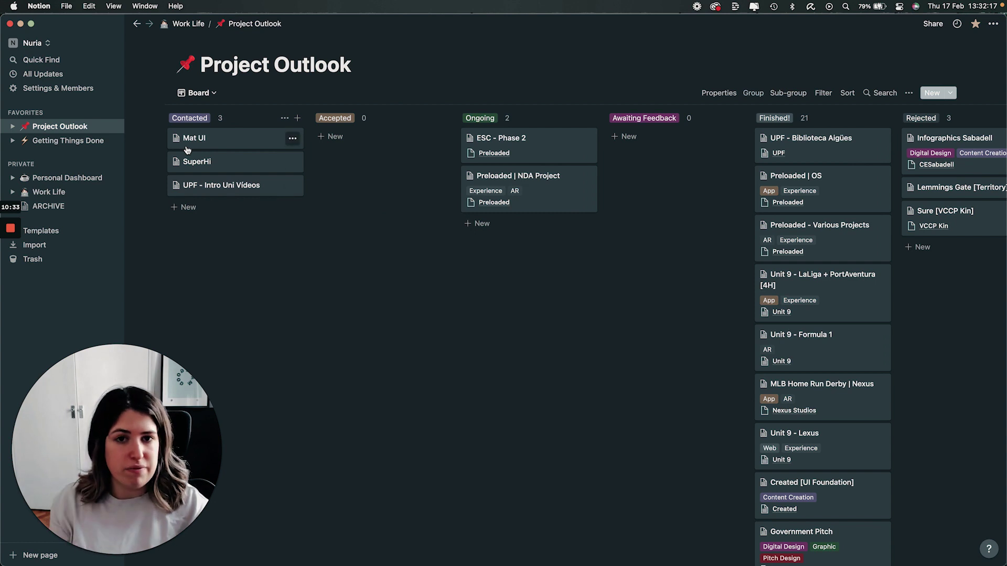
{"action": "scroll", "coordinate": [341, 149], "scroll_direction": "right", "scroll_amount": 3}
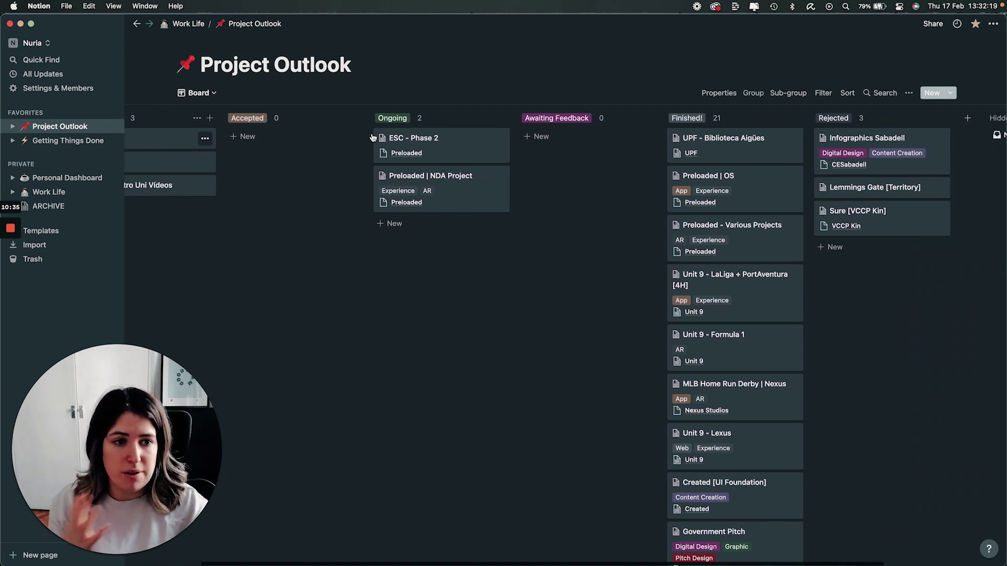
{"action": "scroll", "coordinate": [410, 147], "scroll_direction": "right", "scroll_amount": 1}
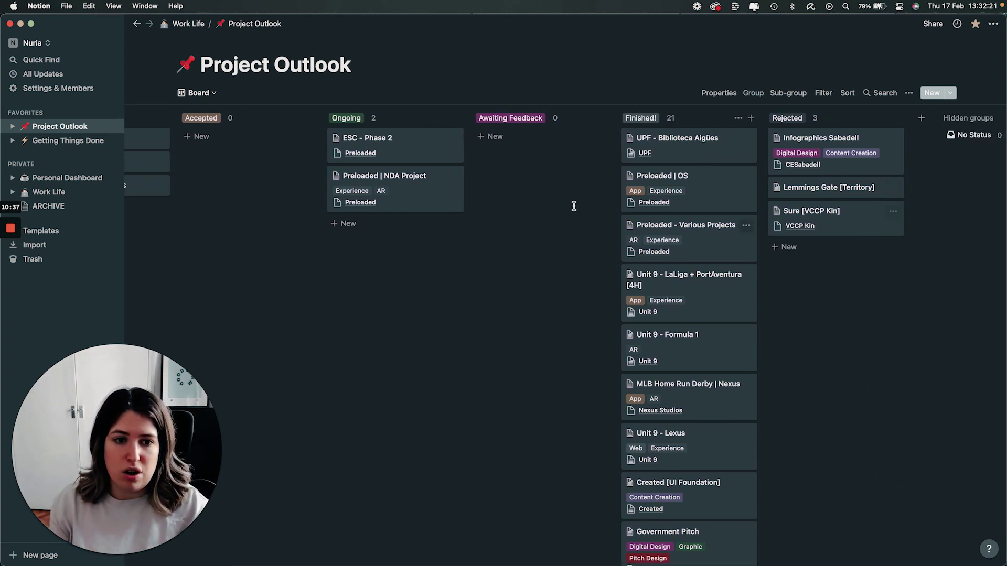
{"action": "scroll", "coordinate": [573, 206], "scroll_direction": "left", "scroll_amount": 3}
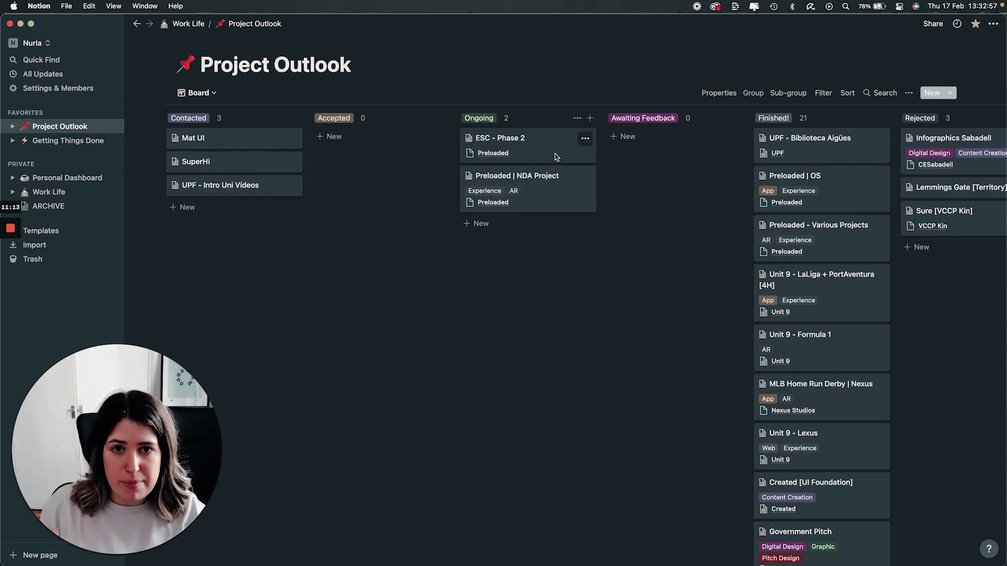
- Open the ESC - Phase 2 project card, look over its properties, links, tasks and collapsible notes, and close it
{"action": "left_click", "coordinate": [555, 157]}
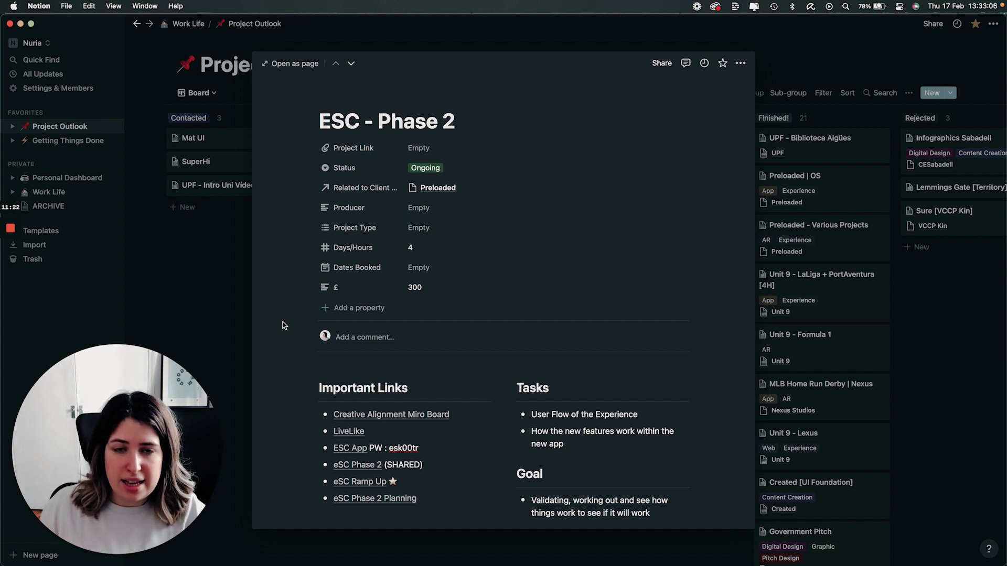
{"action": "scroll", "coordinate": [282, 322], "scroll_direction": "down", "scroll_amount": 5}
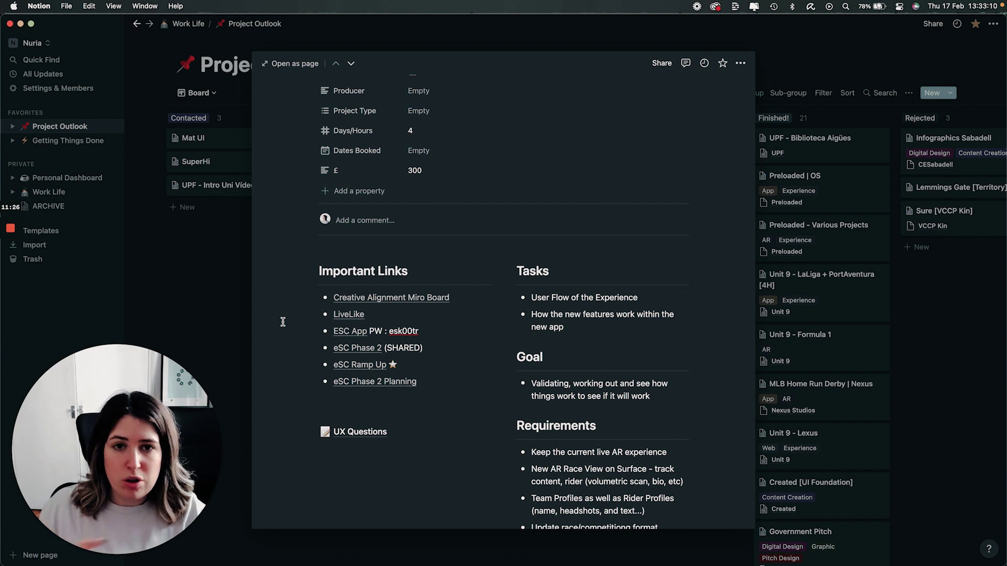
{"action": "scroll", "coordinate": [282, 322], "scroll_direction": "down", "scroll_amount": 10}
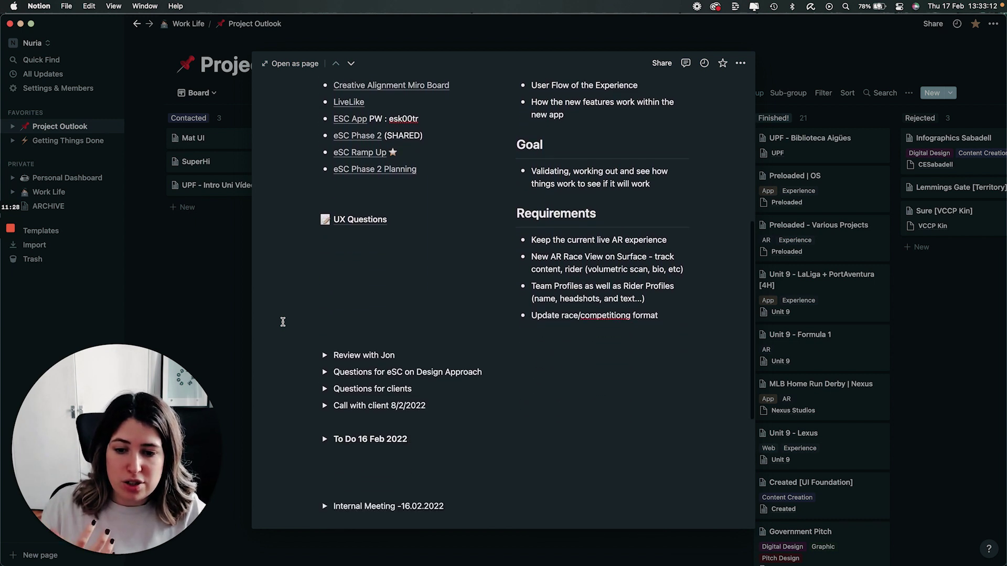
{"action": "left_click", "coordinate": [325, 340]}
{"action": "left_click", "coordinate": [325, 339]}
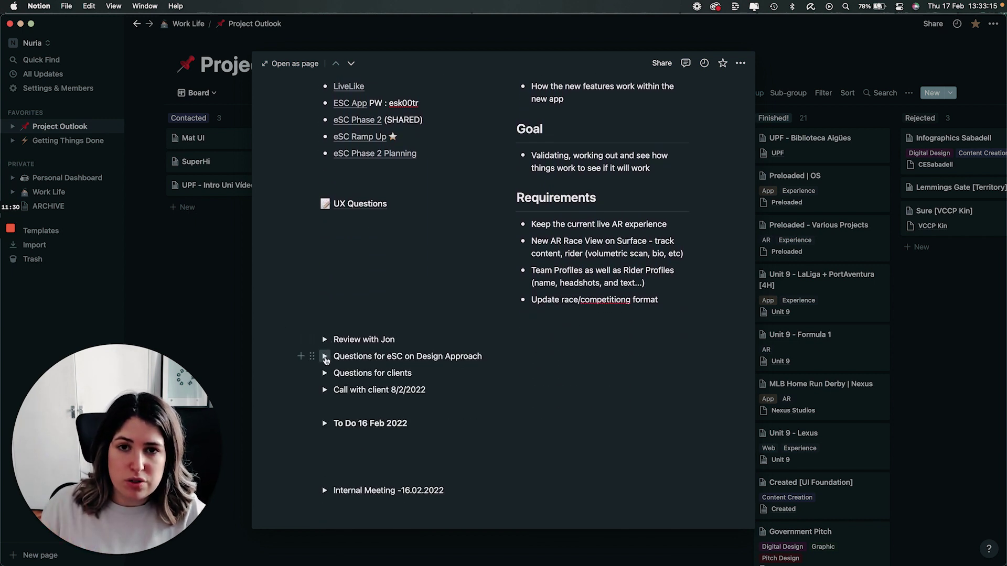
{"action": "scroll", "coordinate": [279, 372], "scroll_direction": "down", "scroll_amount": 2}
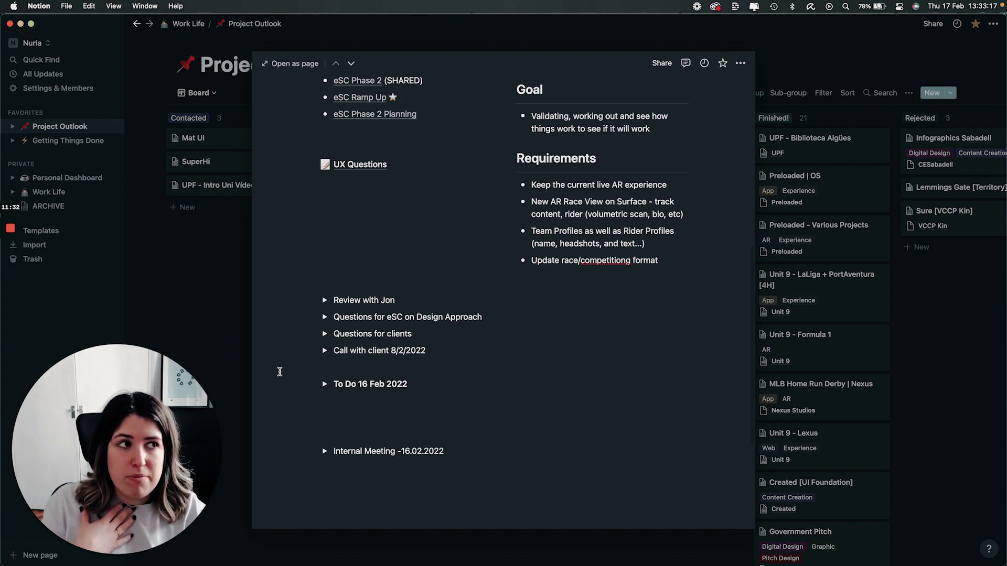
{"action": "scroll", "coordinate": [280, 372], "scroll_direction": "down", "scroll_amount": 1}
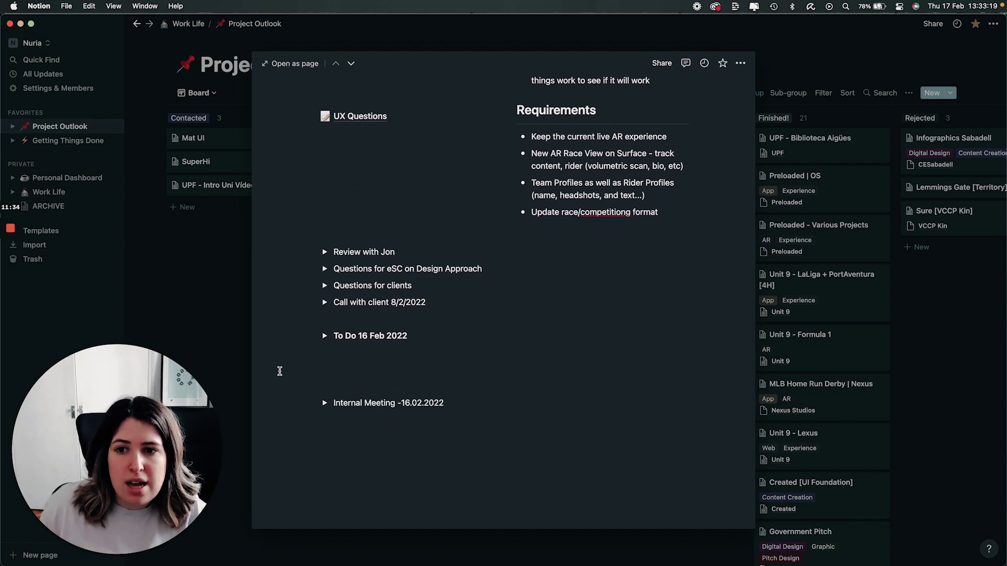
{"action": "left_click", "coordinate": [207, 244]}
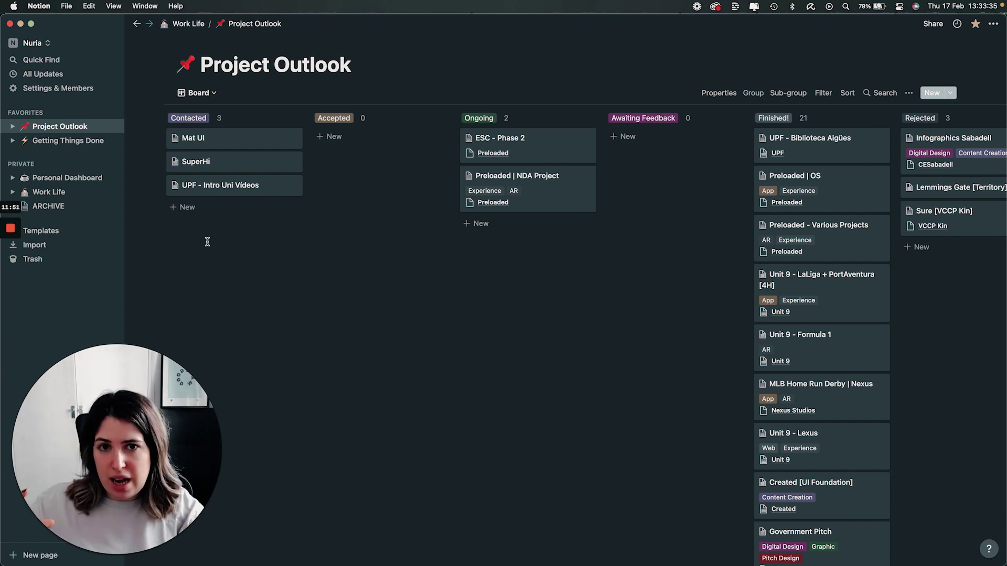
- Switch the Project Outlook database to its Timeline view and look along the projects' dates
{"action": "left_click", "coordinate": [194, 94]}
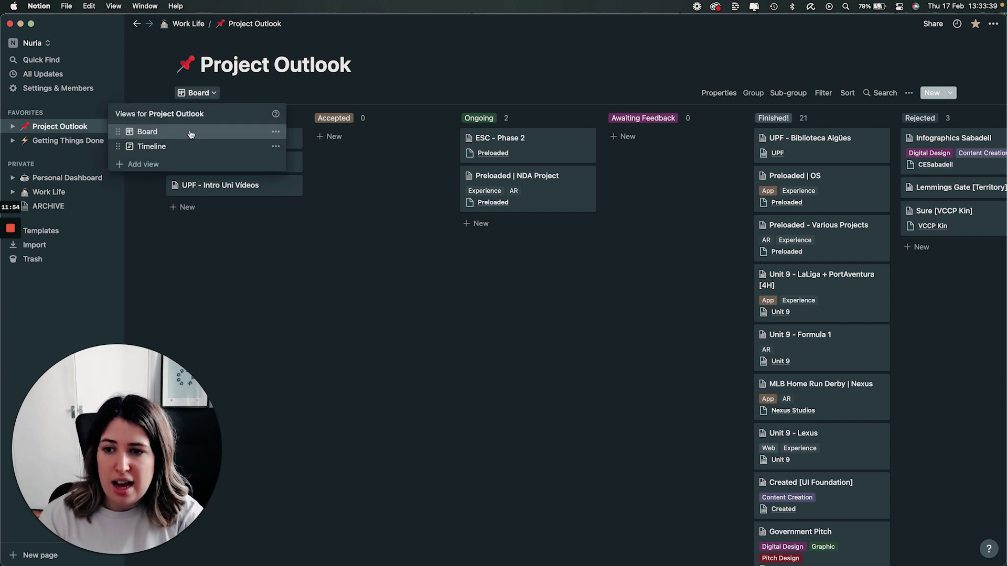
{"action": "key", "text": "Return"}
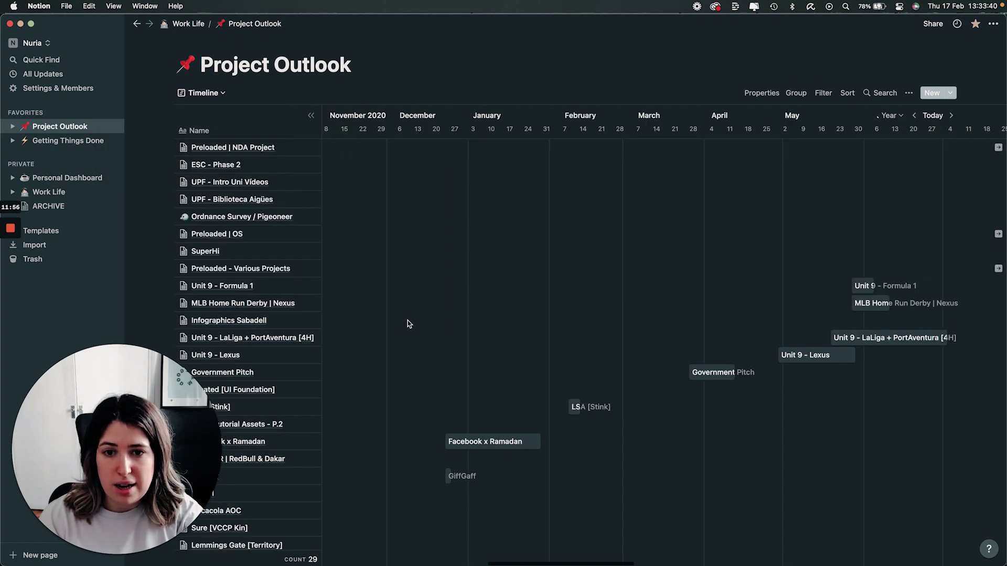
{"action": "scroll", "coordinate": [596, 293], "scroll_direction": "left", "scroll_amount": 3}
{"action": "scroll", "coordinate": [595, 292], "scroll_direction": "right", "scroll_amount": 5}
{"action": "scroll", "coordinate": [595, 289], "scroll_direction": "right", "scroll_amount": 2}
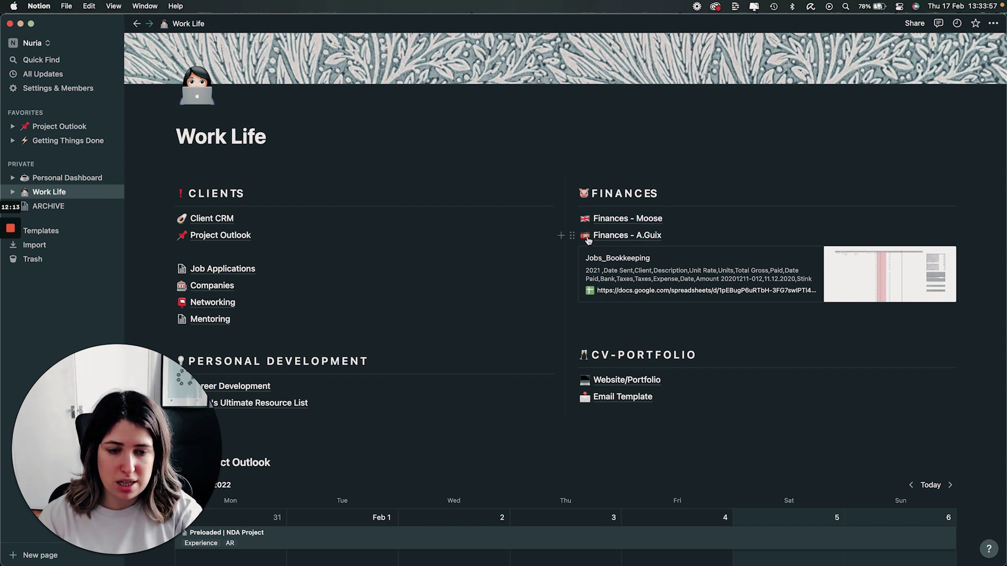
- From the Work Life page, open the Client CRM table, view it, and return to Work Life
{"action": "scroll", "coordinate": [693, 317], "scroll_direction": "down", "scroll_amount": 1}
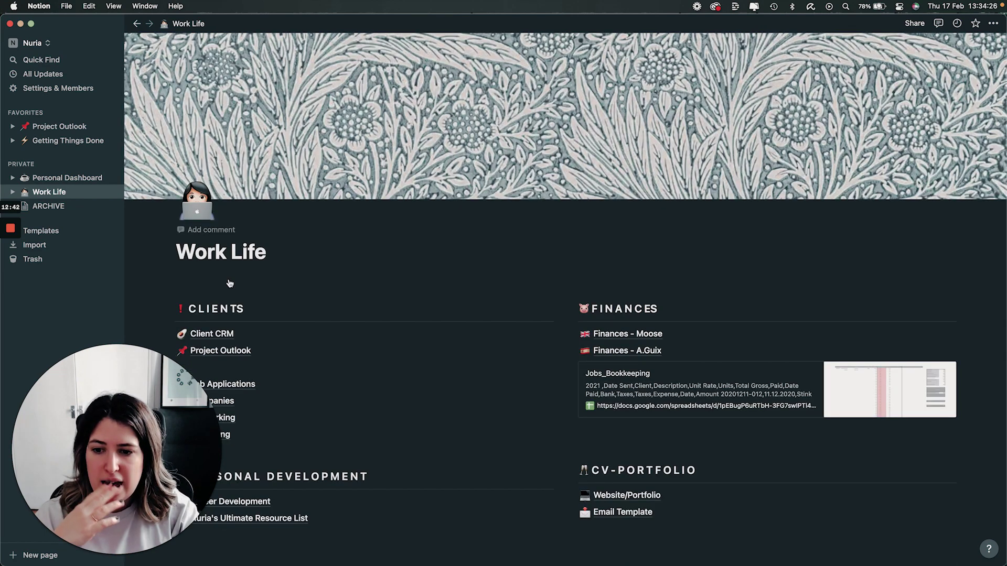
{"action": "scroll", "coordinate": [247, 199], "scroll_direction": "down", "scroll_amount": 5}
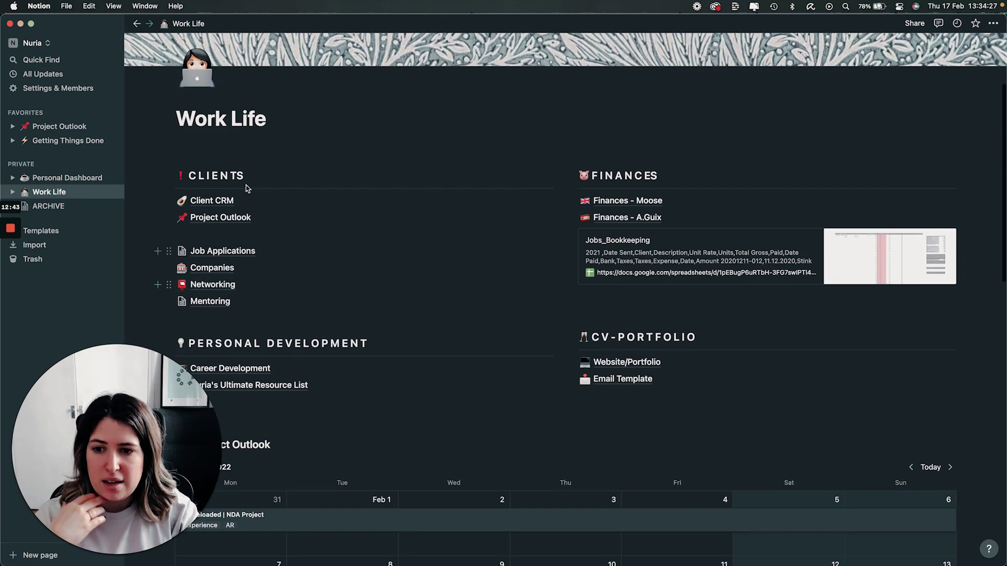
{"action": "left_click", "coordinate": [210, 200]}
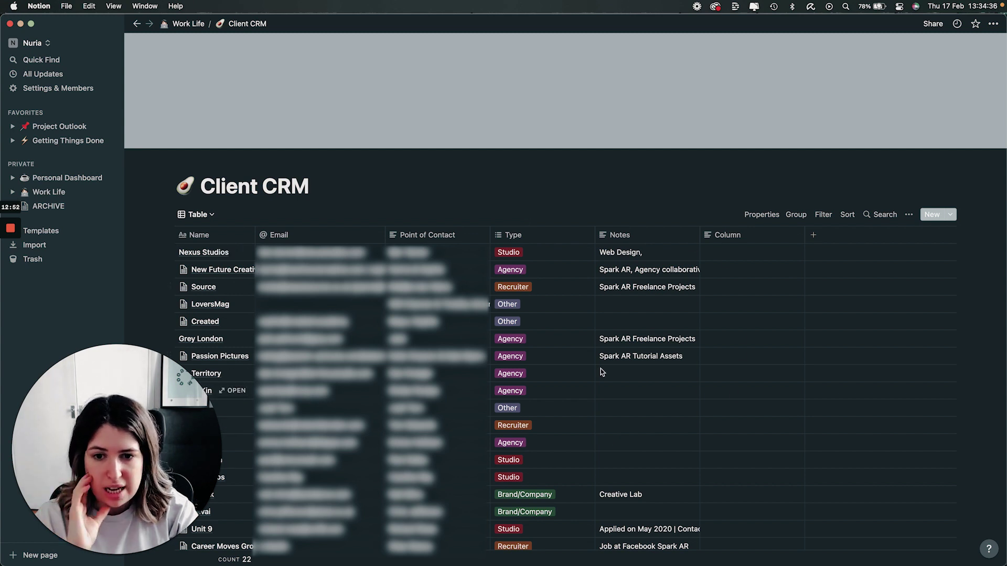
{"action": "left_click", "coordinate": [202, 27]}
- Open the Job Applications page, look over its resume, cover letter and Applications sections, and return to Work Life
{"action": "scroll", "coordinate": [315, 189], "scroll_direction": "down", "scroll_amount": 5}
{"action": "left_click", "coordinate": [244, 161]}
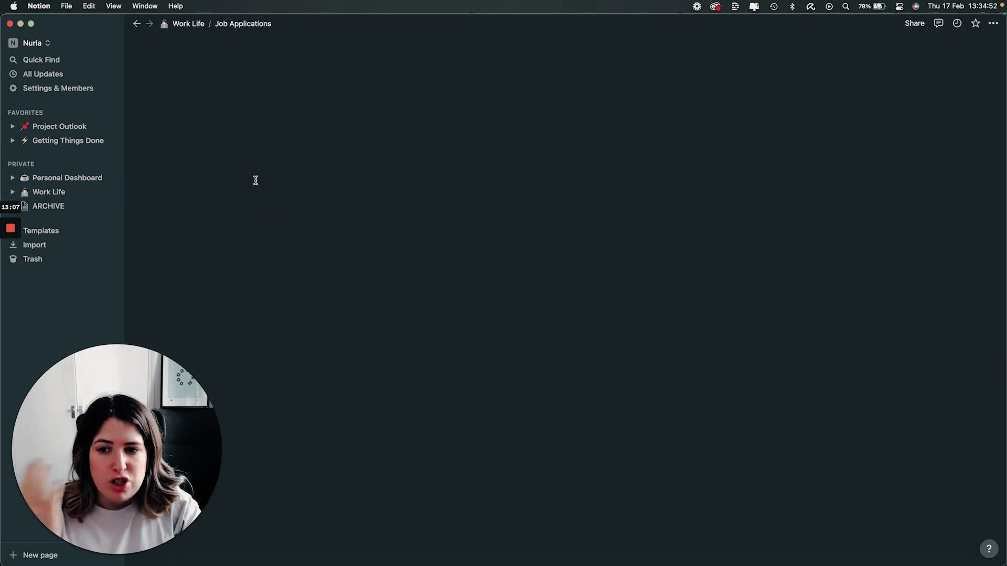
{"action": "scroll", "coordinate": [332, 238], "scroll_direction": "down", "scroll_amount": 1}
{"action": "scroll", "coordinate": [334, 241], "scroll_direction": "up", "scroll_amount": 1}
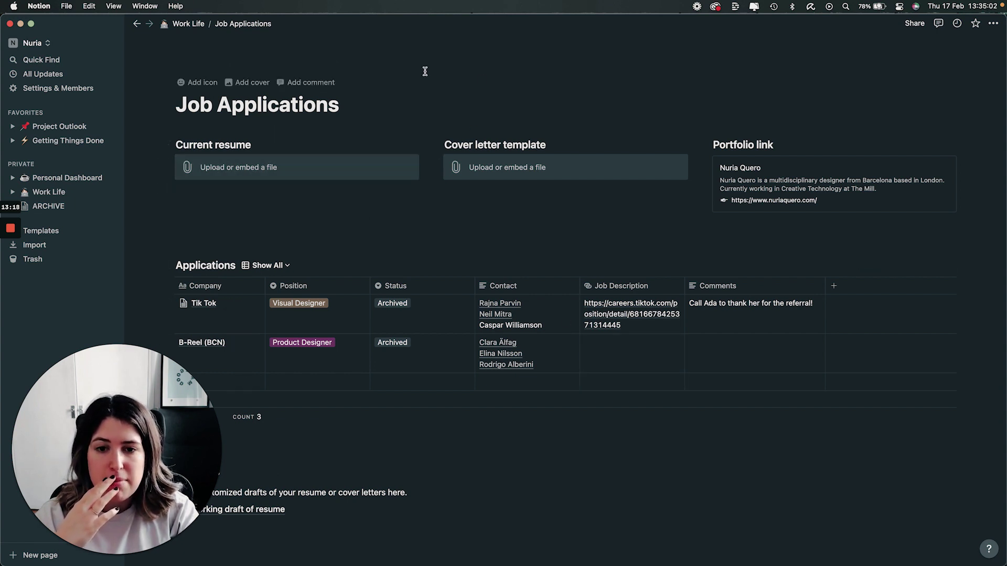
{"action": "left_click", "coordinate": [186, 23]}
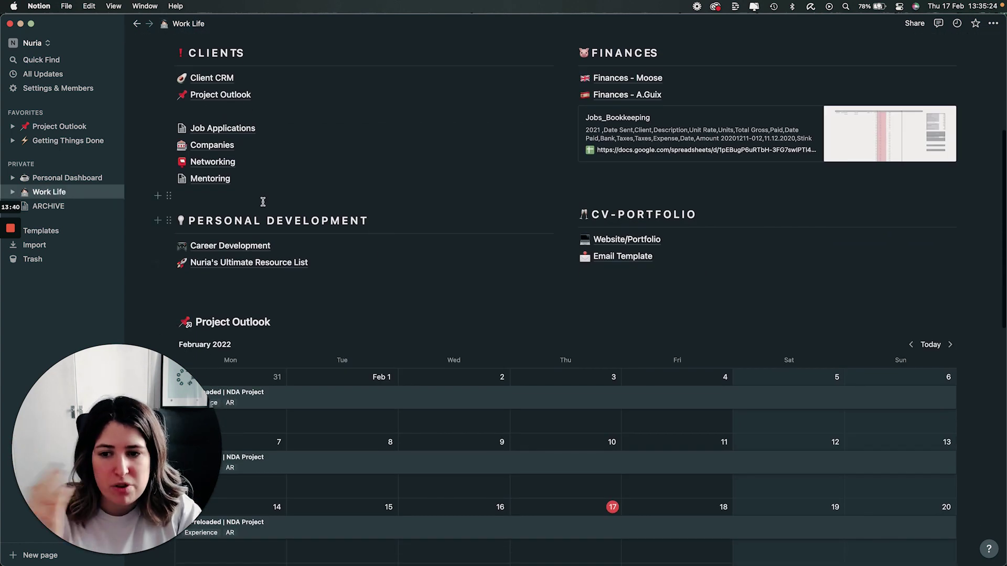
- Open the Ultimate Resource List gallery, view its Colours and People I Admire entries, and return to Work Life
{"action": "left_click", "coordinate": [259, 262]}
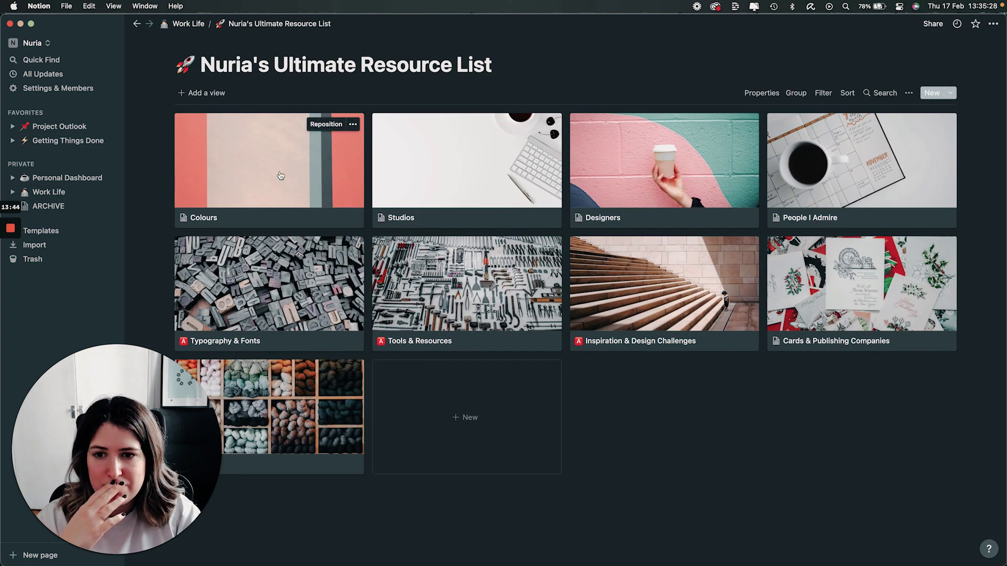
{"action": "left_click", "coordinate": [279, 172]}
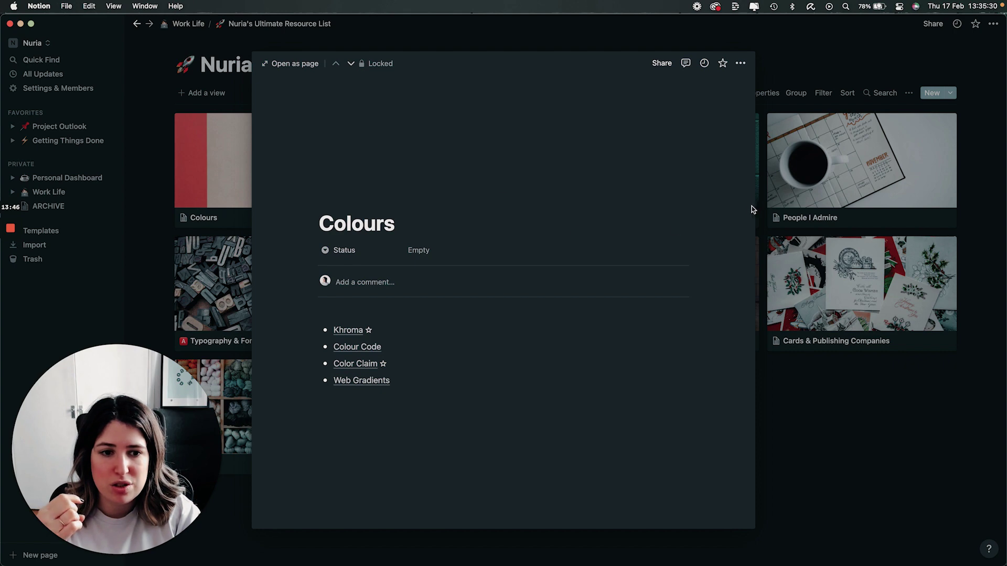
{"action": "left_click", "coordinate": [805, 200]}
{"action": "left_click", "coordinate": [805, 200]}
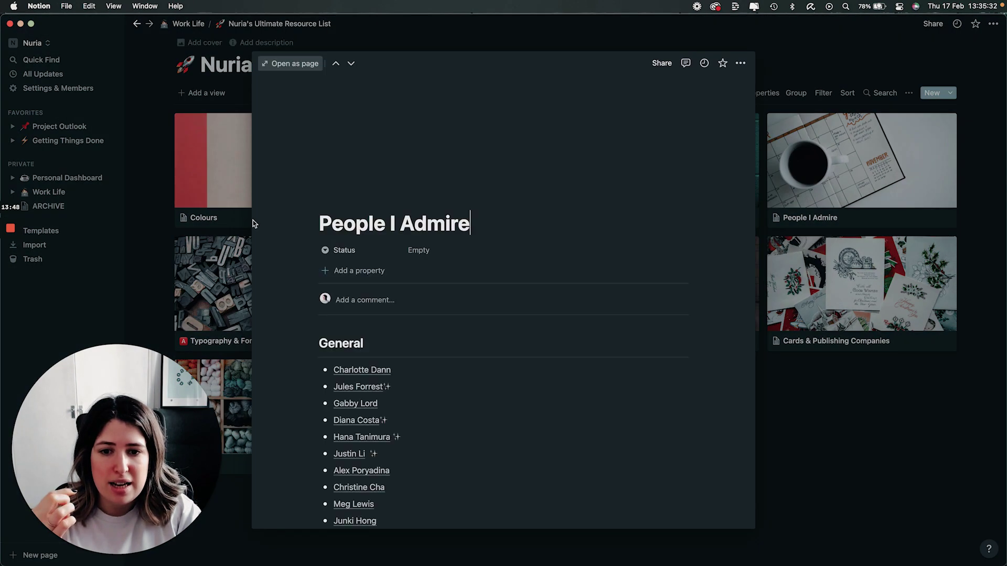
{"action": "left_click", "coordinate": [173, 290]}
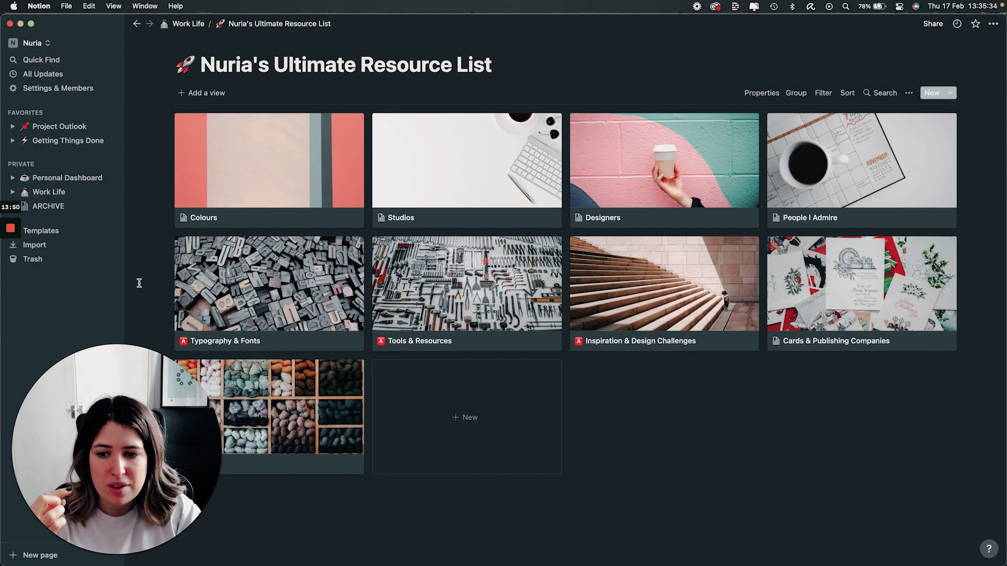
{"action": "scroll", "coordinate": [403, 307], "scroll_direction": "down", "scroll_amount": 1}
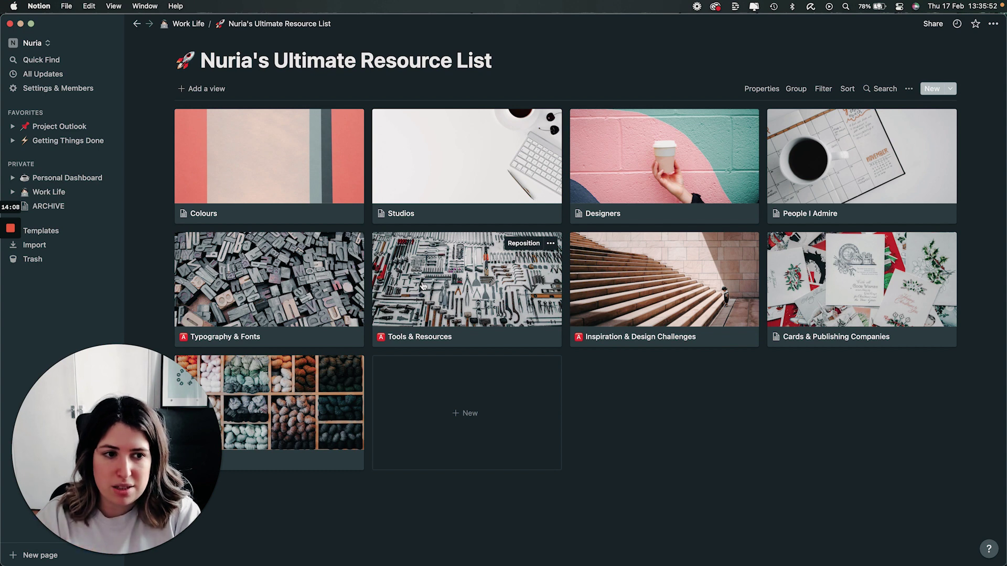
{"action": "left_click", "coordinate": [189, 23]}
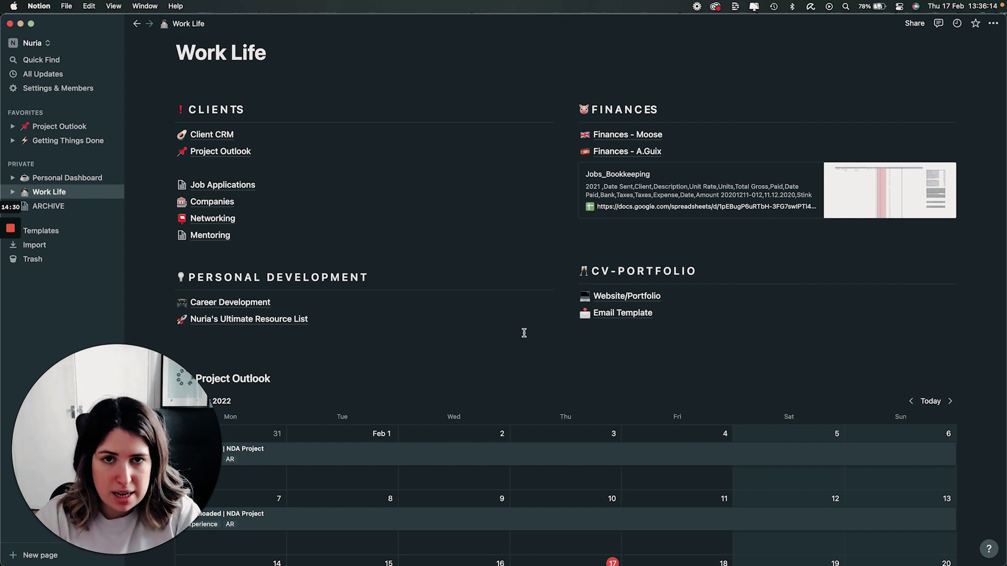
- Look over the Work Life page's Quick Ideas, Brain Dump and Project | Portfolios sections, and go back to the Personal Dashboard
{"action": "scroll", "coordinate": [524, 332], "scroll_direction": "down", "scroll_amount": 3}
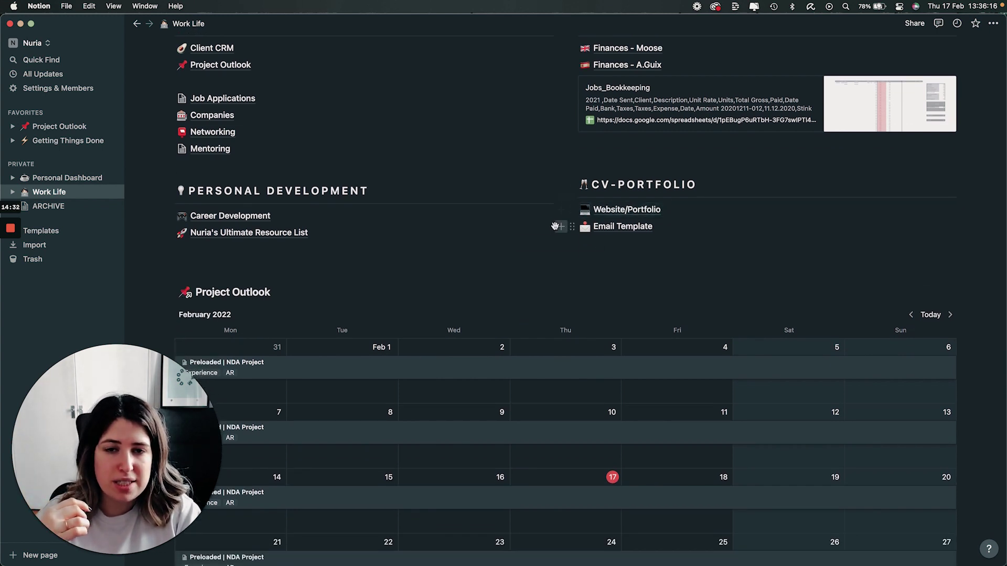
{"action": "scroll", "coordinate": [499, 242], "scroll_direction": "down", "scroll_amount": 2}
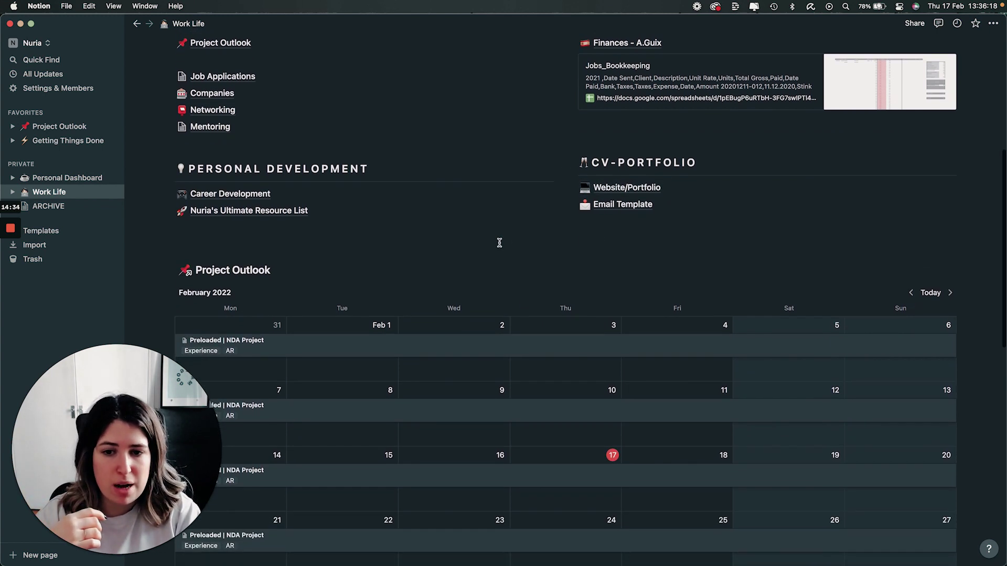
{"action": "scroll", "coordinate": [499, 243], "scroll_direction": "down", "scroll_amount": 15}
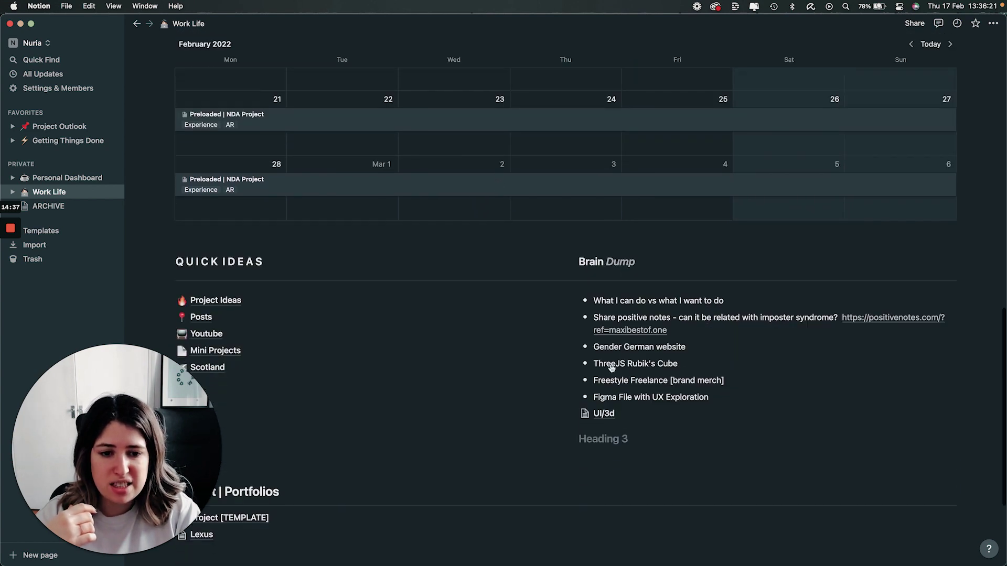
{"action": "scroll", "coordinate": [498, 366], "scroll_direction": "down", "scroll_amount": 3}
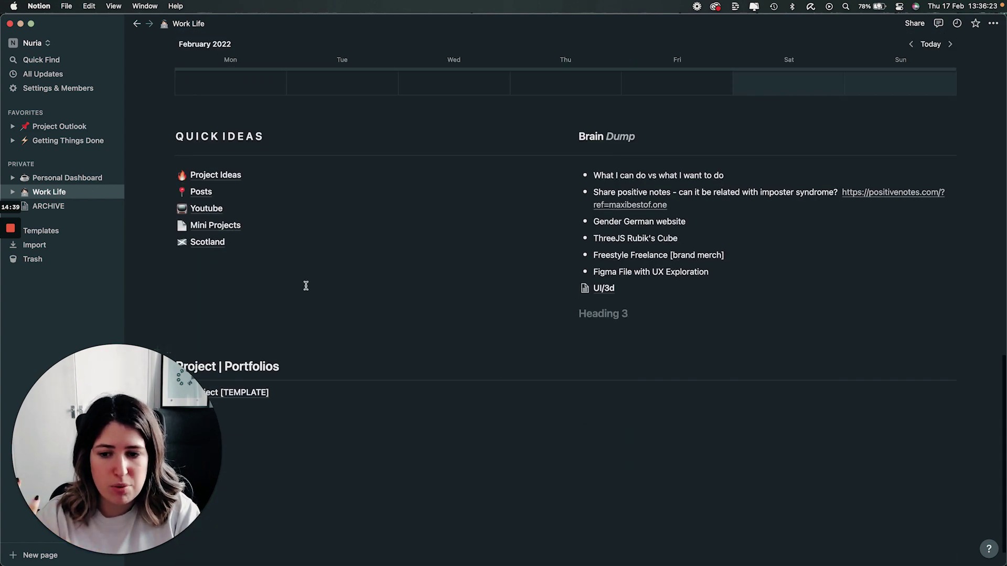
{"action": "left_click", "coordinate": [233, 242]}
{"action": "left_click", "coordinate": [209, 155]}
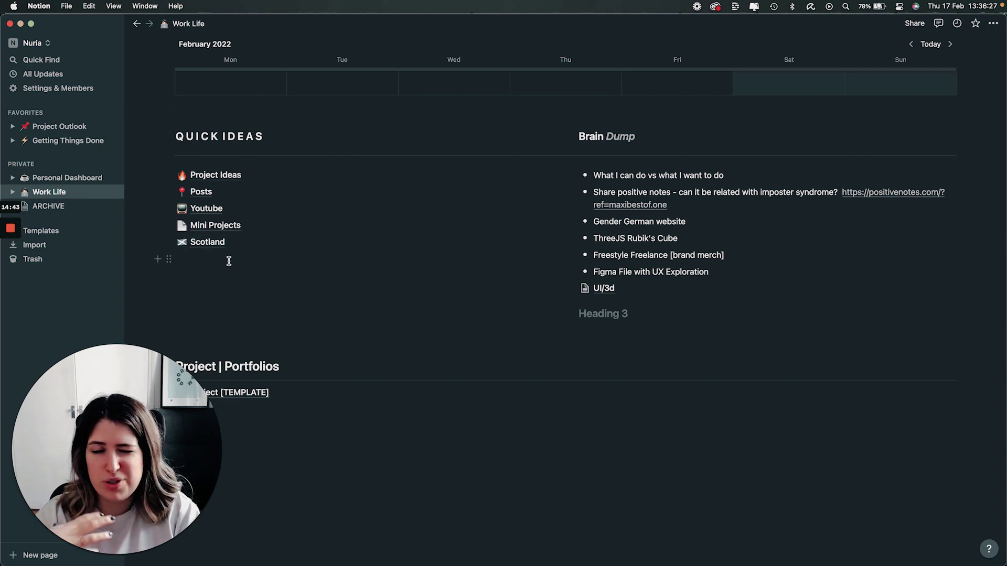
{"action": "scroll", "coordinate": [228, 261], "scroll_direction": "up", "scroll_amount": 10}
{"action": "key", "text": "super+bracketleft"}
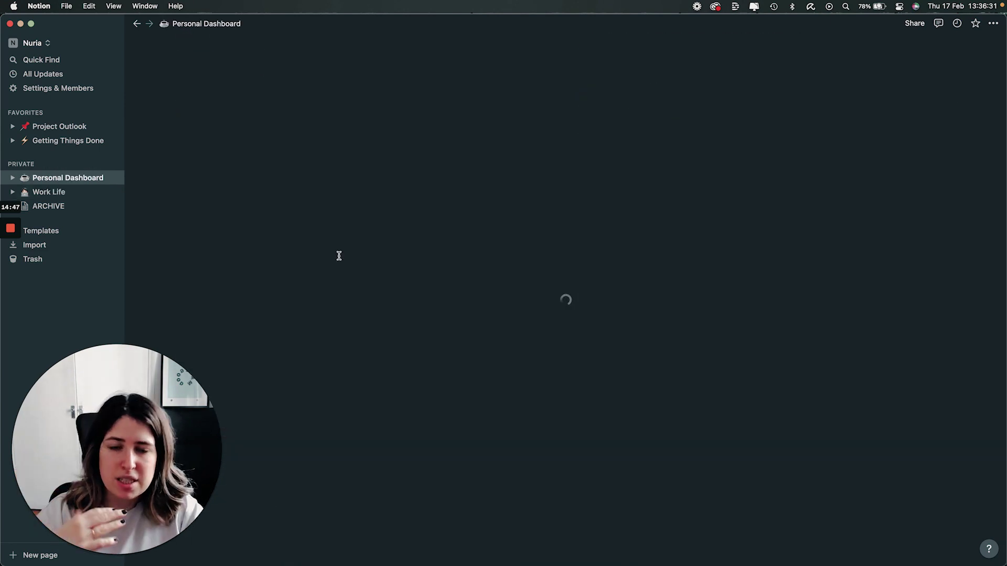